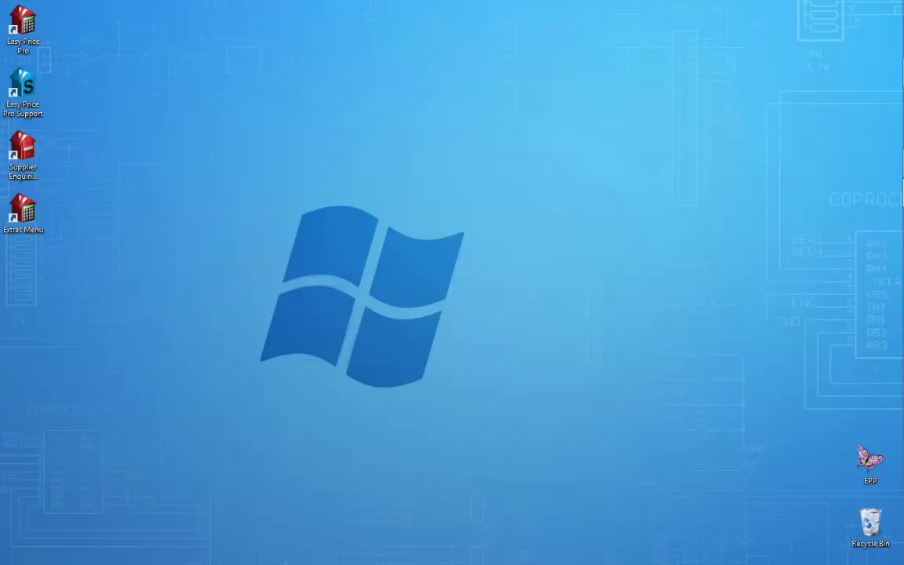
# Step: Launch Easy Price Pro and start a new quotation in New Houses and Extensions
pyautogui.doubleClick(17, 18)
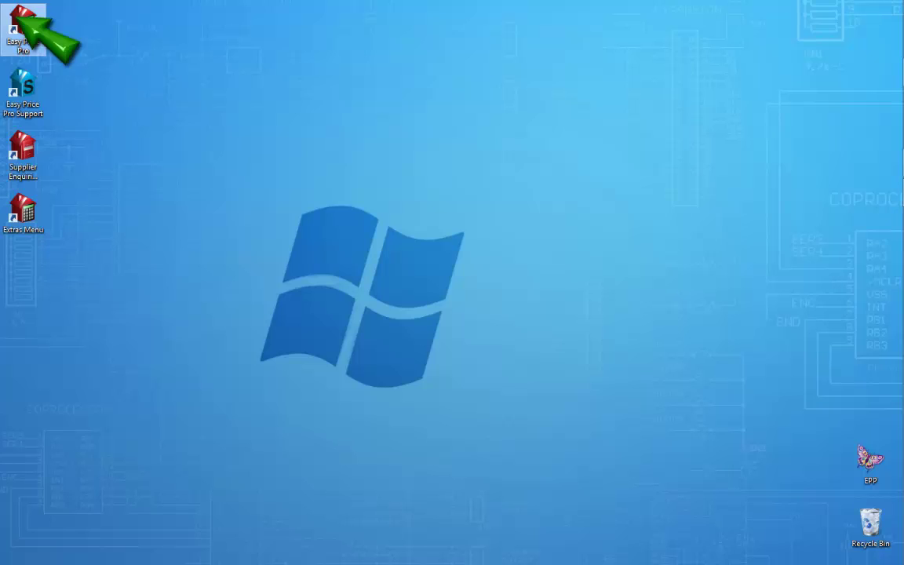
pyautogui.click(486, 100)
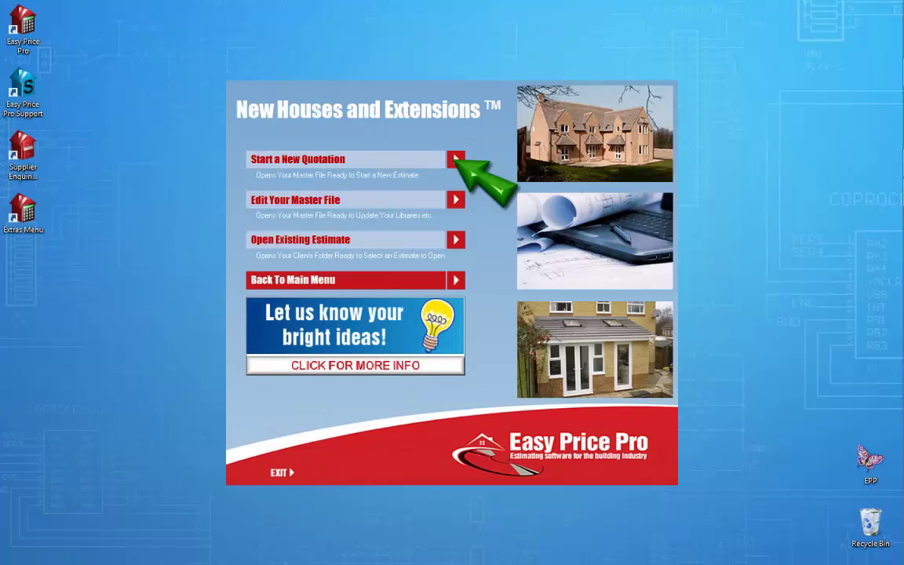
pyautogui.click(455, 159)
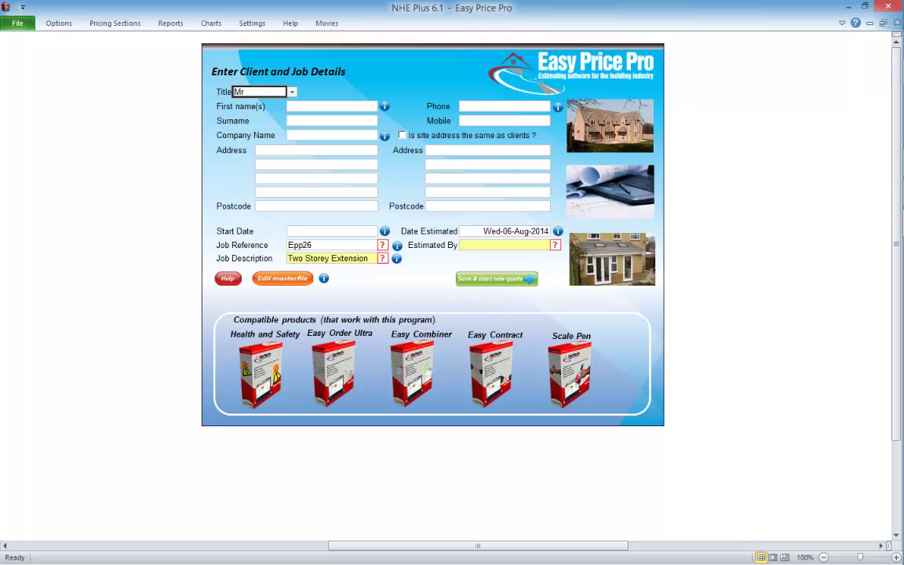
# Step: Fill in the client's name, contact and address details, with Two Storey Extension as the job description and 8 September 2014 as the start date
pyautogui.click(331, 106)
pyautogui.write('Terry')
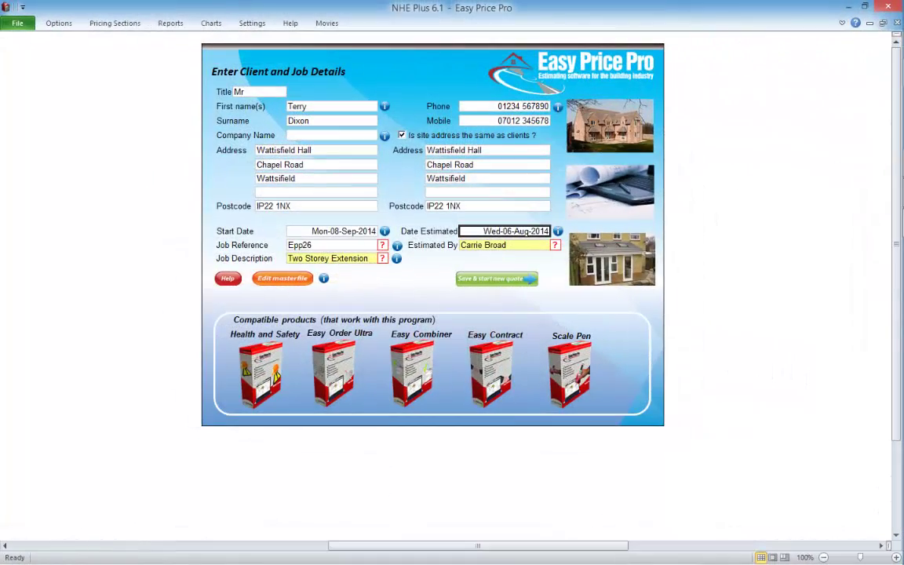
pyautogui.click(383, 258)
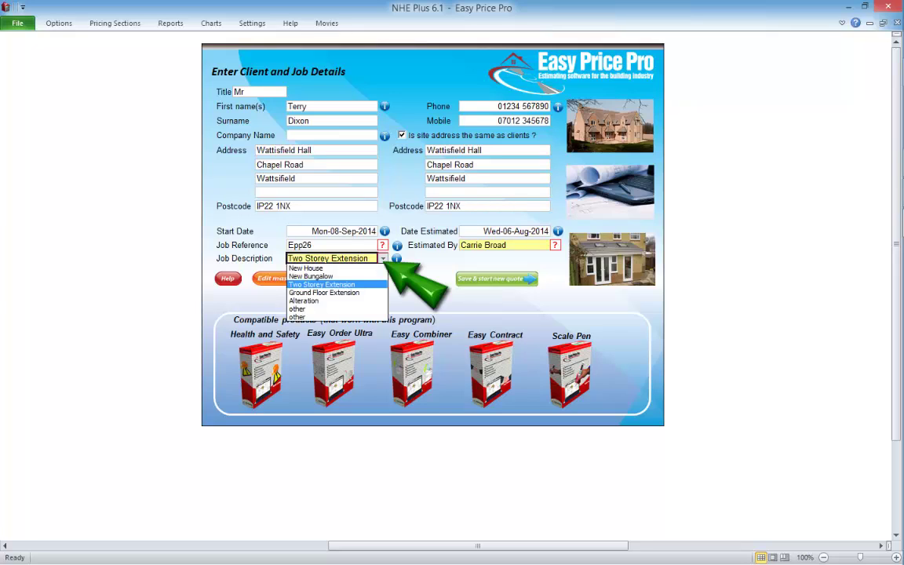
pyautogui.click(322, 284)
pyautogui.click(330, 231)
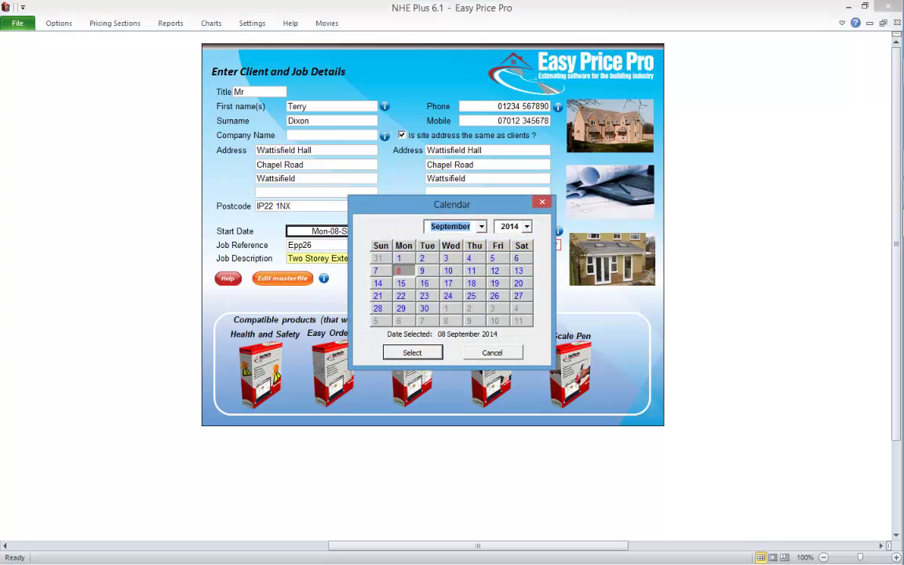
pyautogui.click(412, 353)
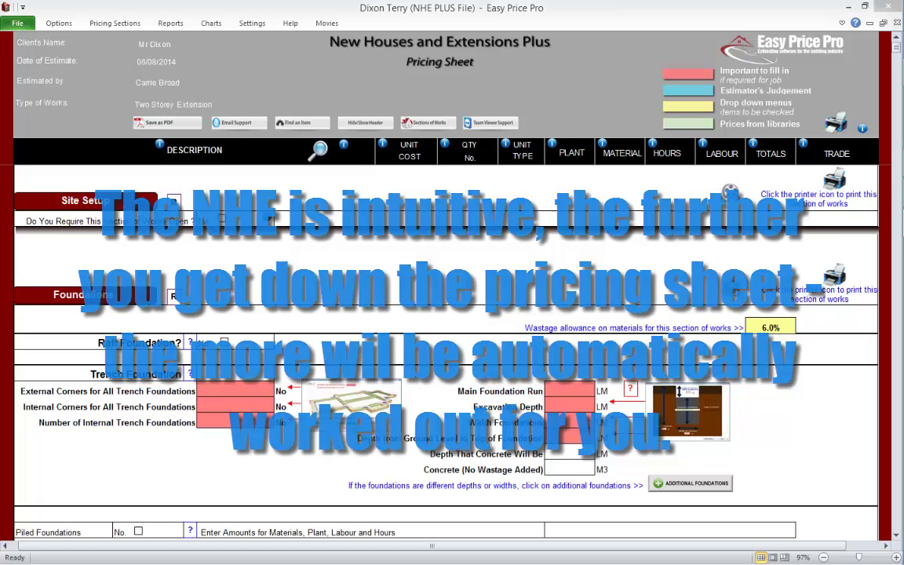
# Step: Keep Builders Auto Level as the Set Out item under Setting Out and set its quantity to 1 day
pyautogui.scroll(-2, 446, 330)
pyautogui.scroll(-1, 445, 345)
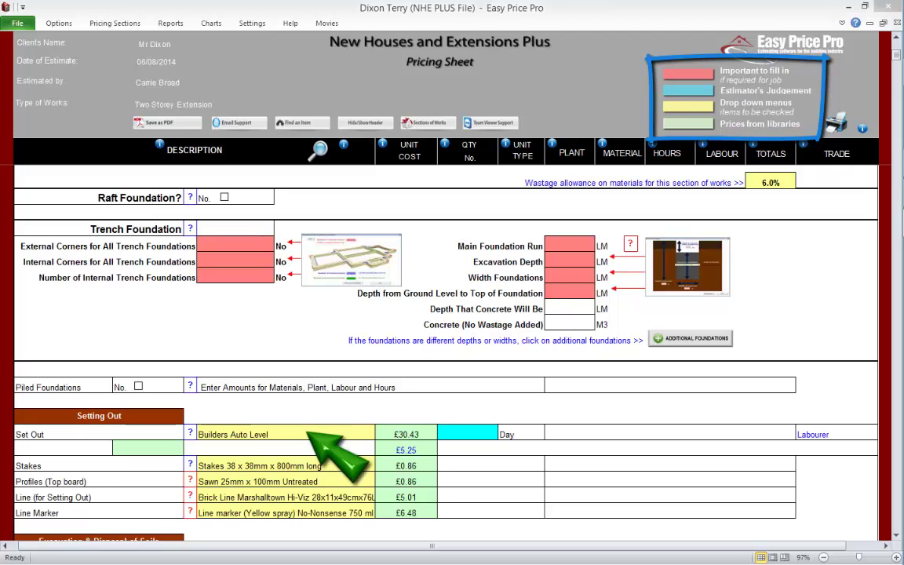
pyautogui.click(285, 433)
pyautogui.click(379, 434)
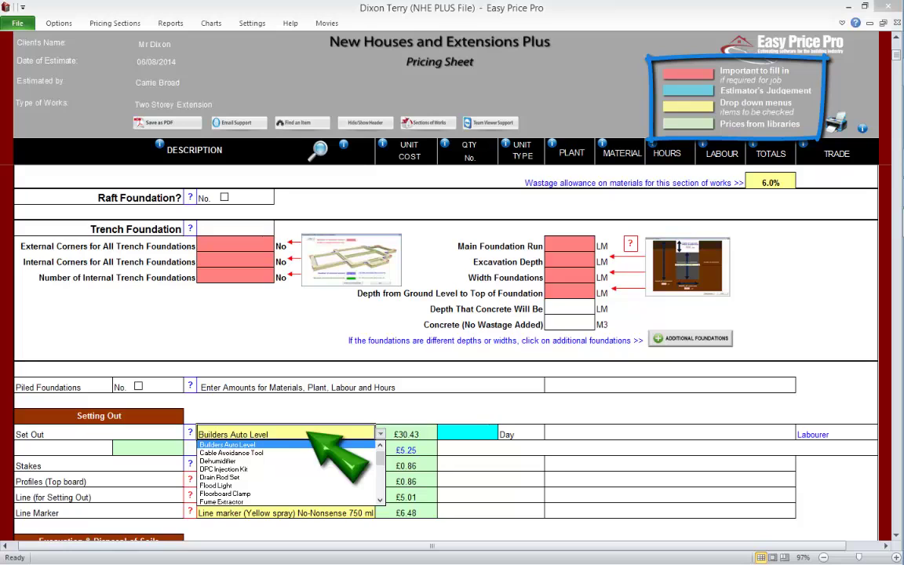
pyautogui.press('Escape')
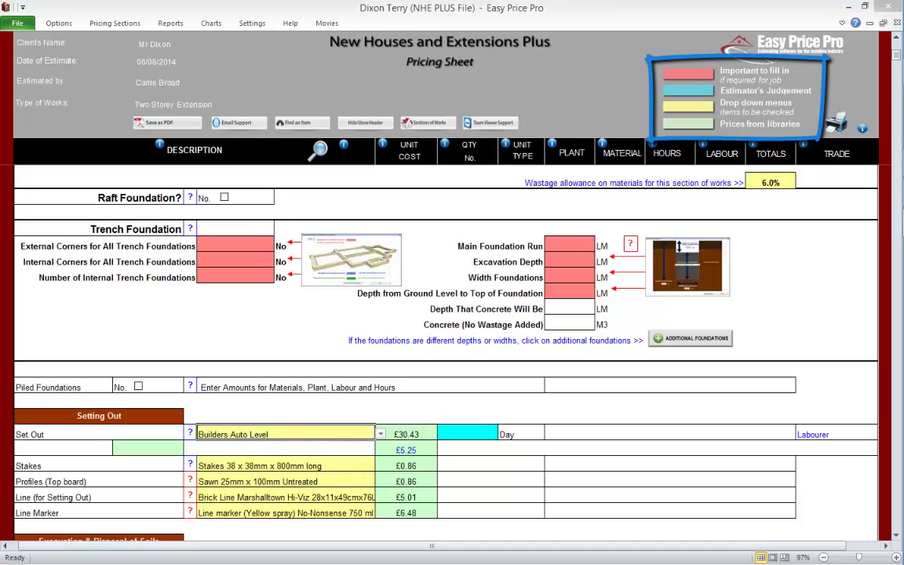
pyautogui.click(468, 433)
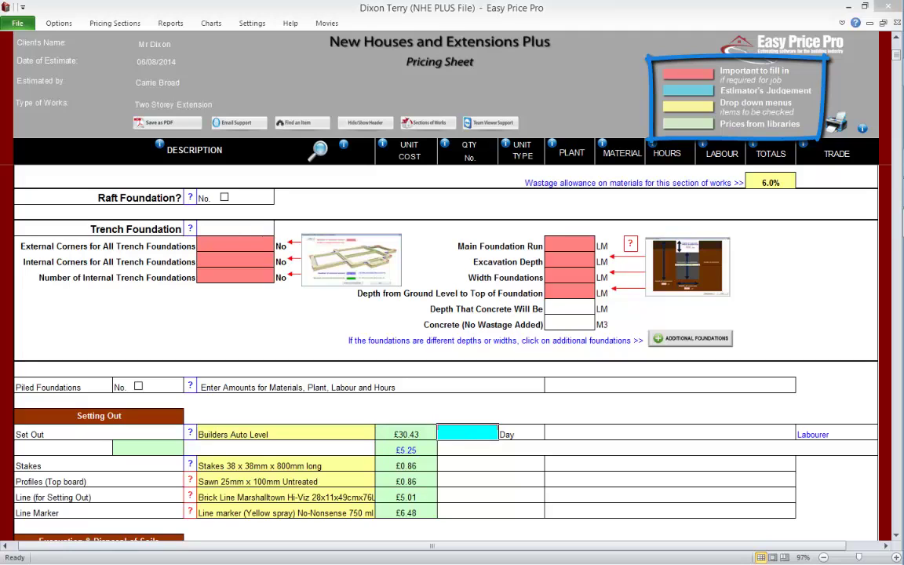
pyautogui.write('1')
pyautogui.press('Return')
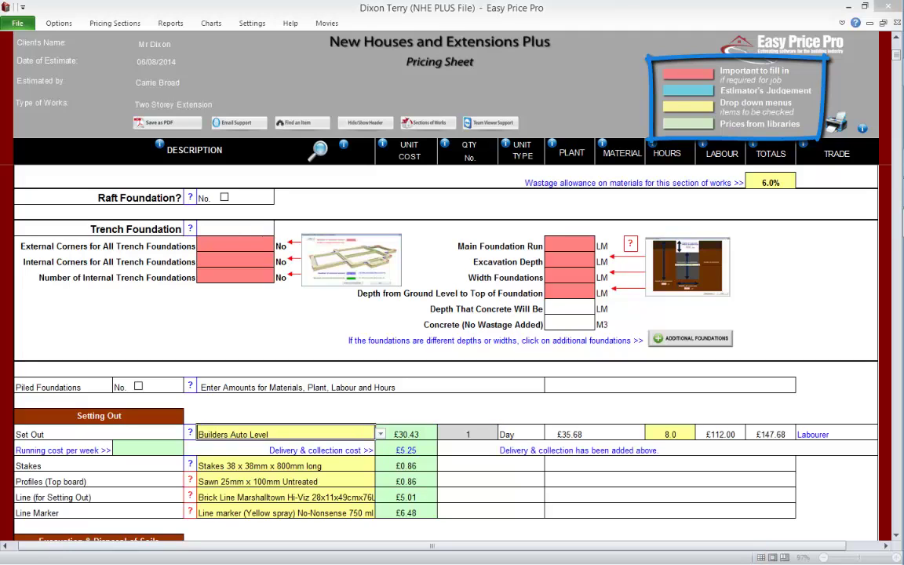
# Step: Clear the Builders Auto Level quantity in the Set Out row
pyautogui.click(468, 433)
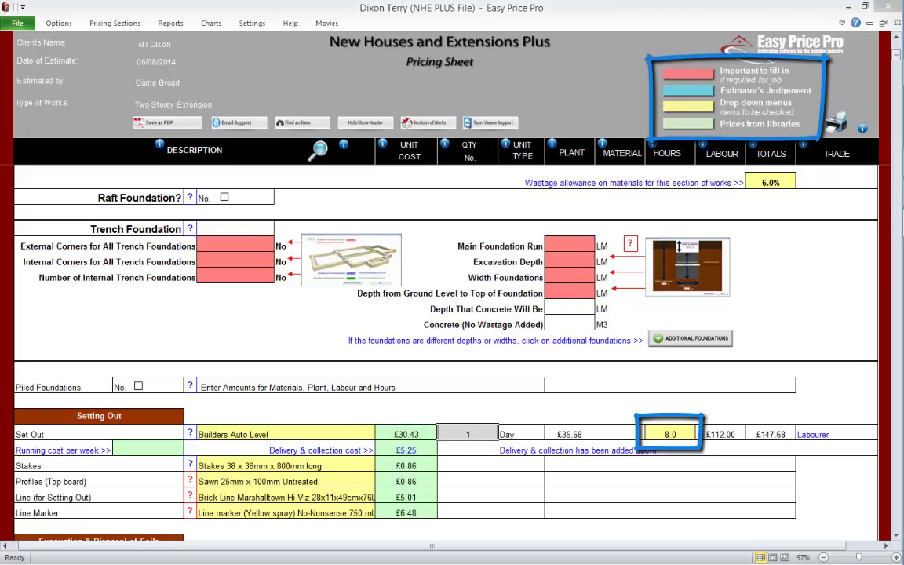
pyautogui.click(669, 433)
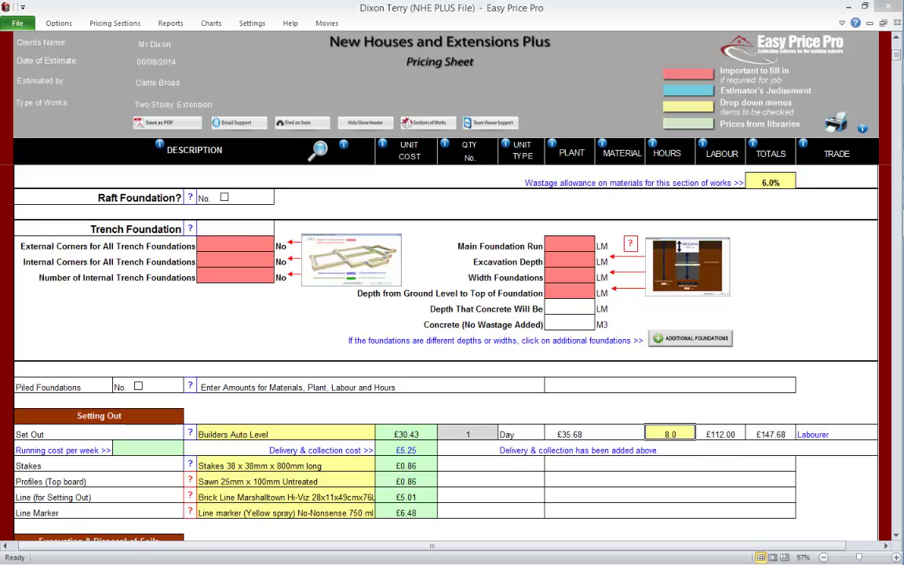
pyautogui.click(467, 433)
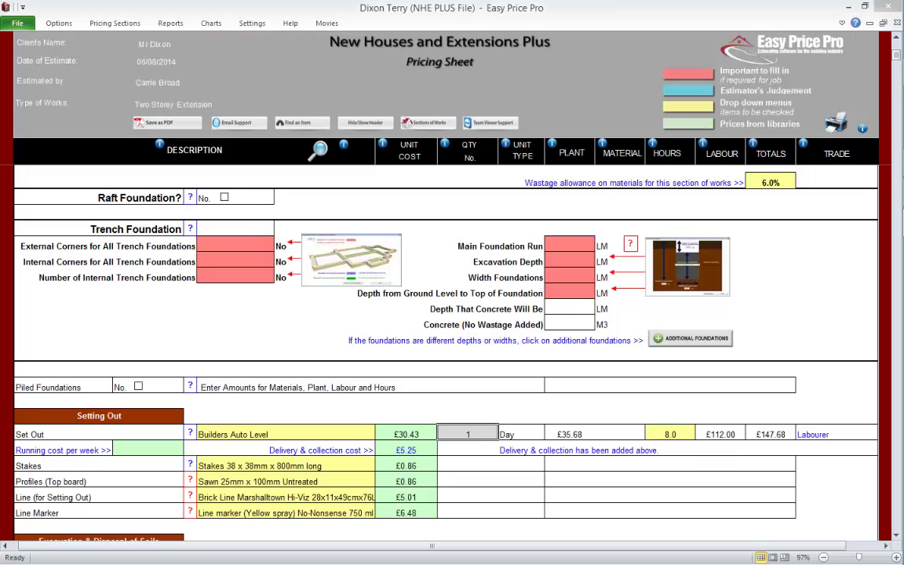
pyautogui.press('BackSpace')
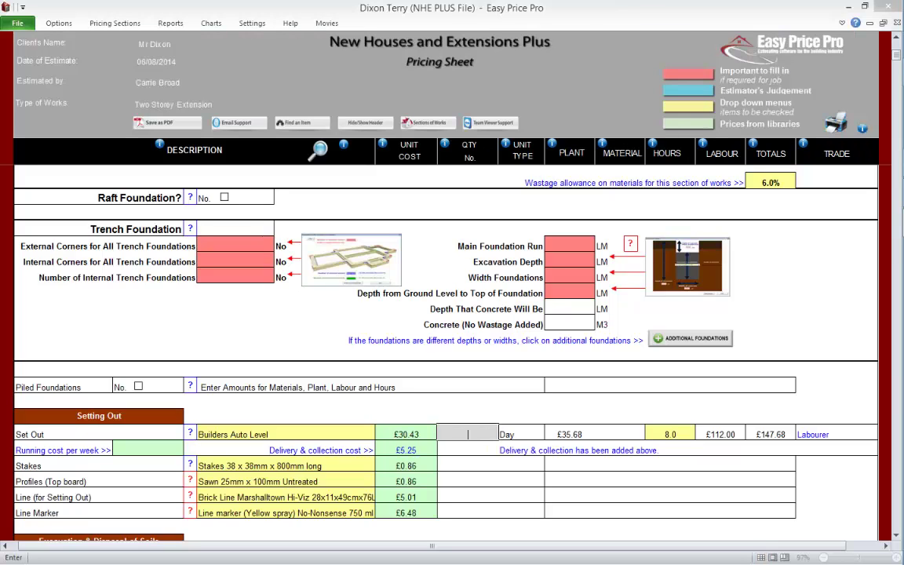
pyautogui.click(405, 433)
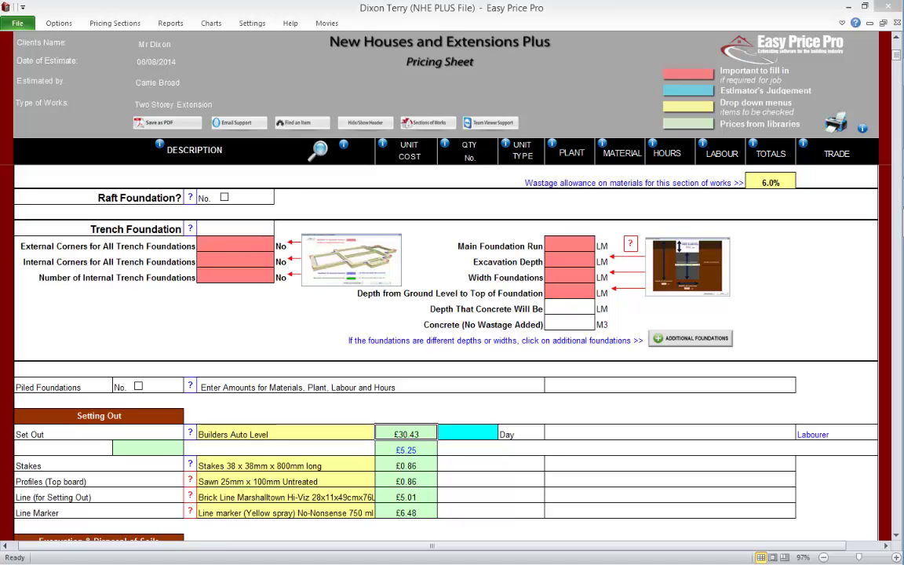
# Step: Hide the job details and colour key in the pricing sheet's header
pyautogui.click(366, 126)
# Step: Show the formula bar above the pricing sheet and remove it again
pyautogui.click(58, 23)
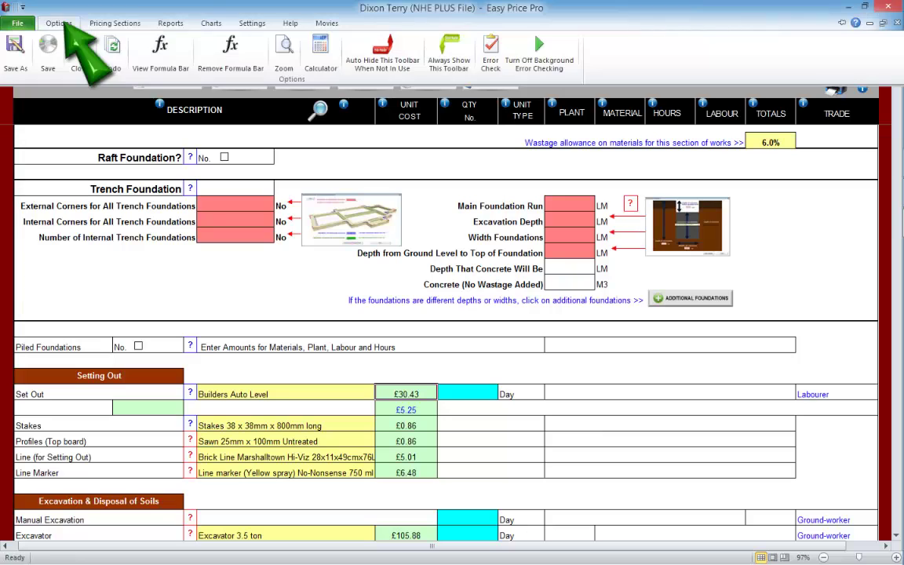
pyautogui.click(160, 51)
pyautogui.click(58, 23)
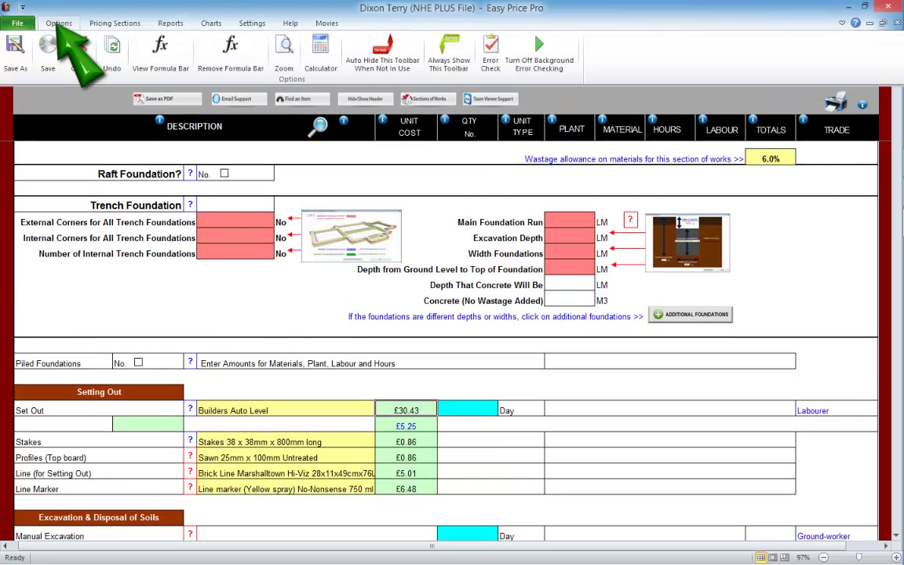
pyautogui.click(230, 51)
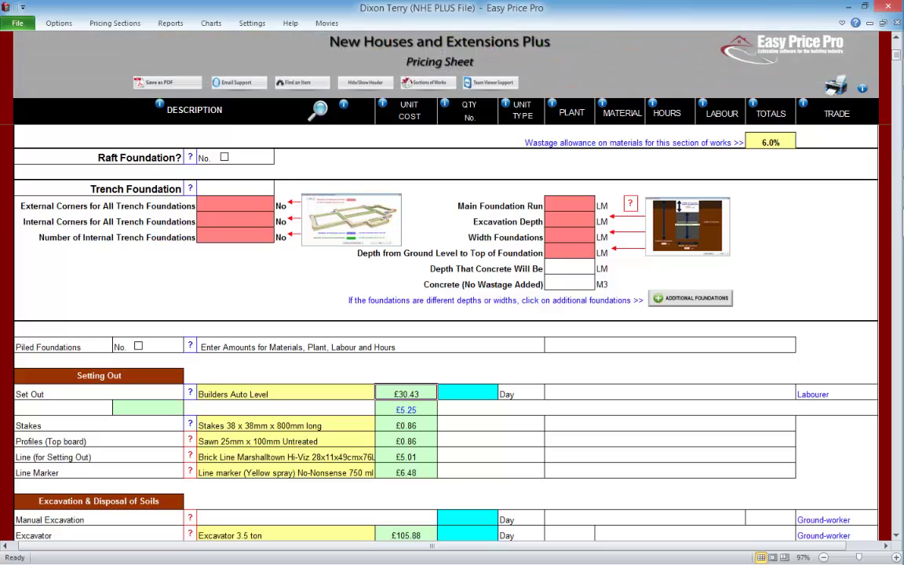
# Step: Zoom the pricing sheet to 96% and back to 97% with the Screen Zoom Control
pyautogui.click(59, 23)
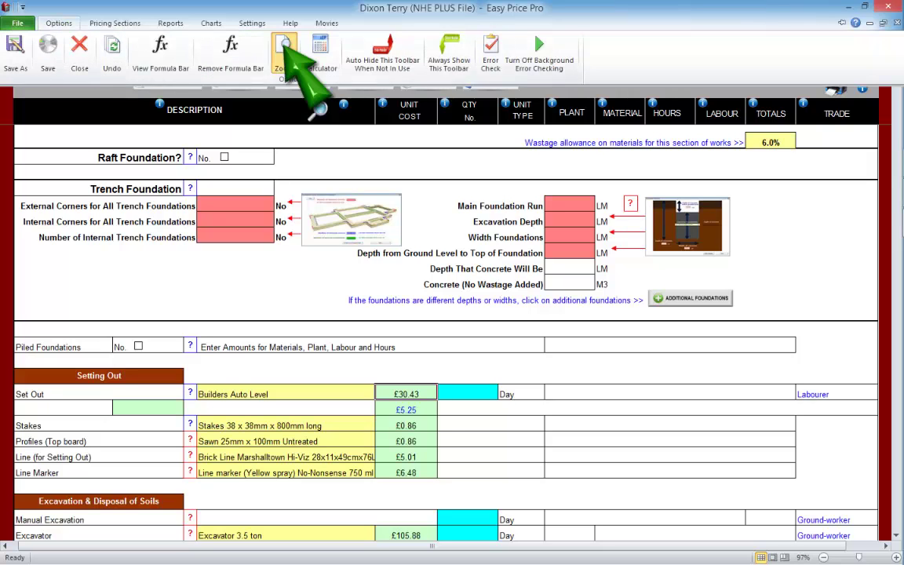
pyautogui.click(256, 47)
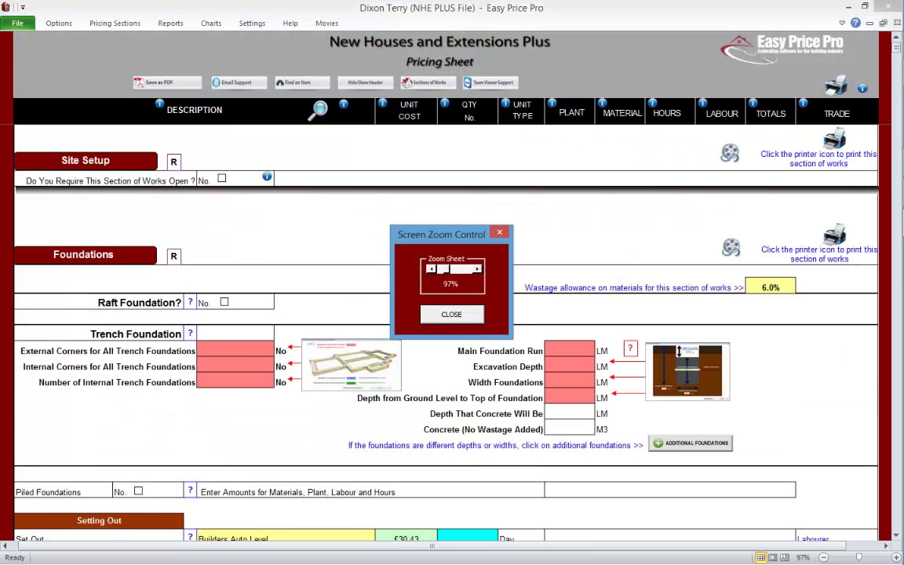
pyautogui.press('Left')
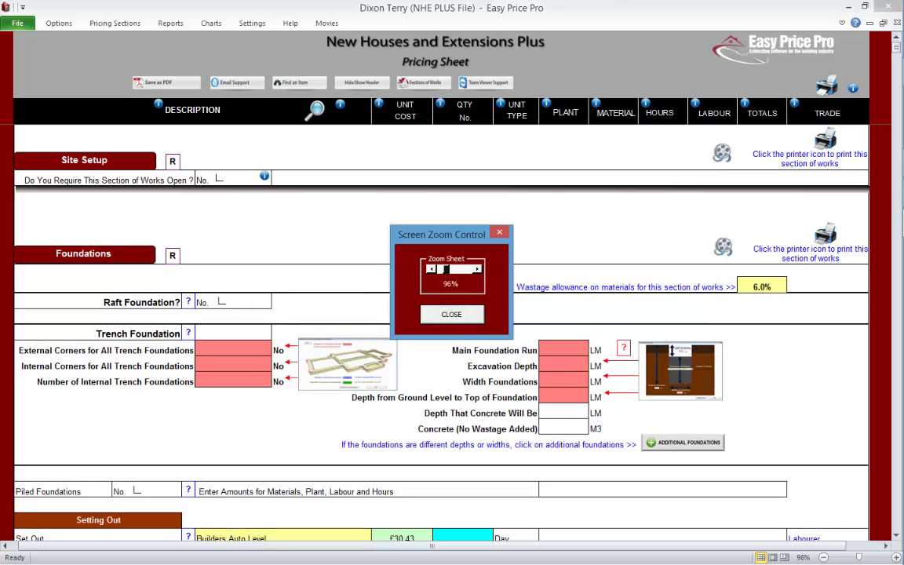
pyautogui.press('Right')
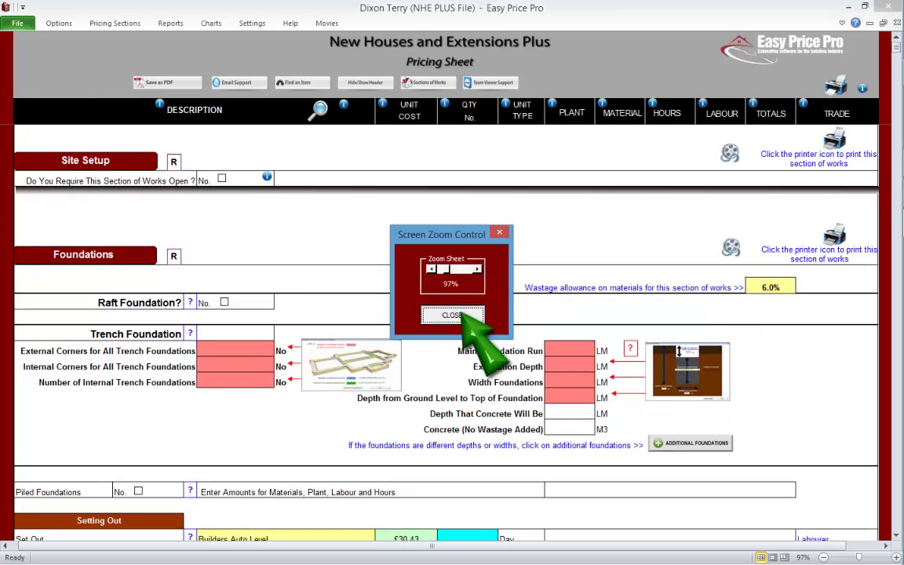
pyautogui.click(451, 314)
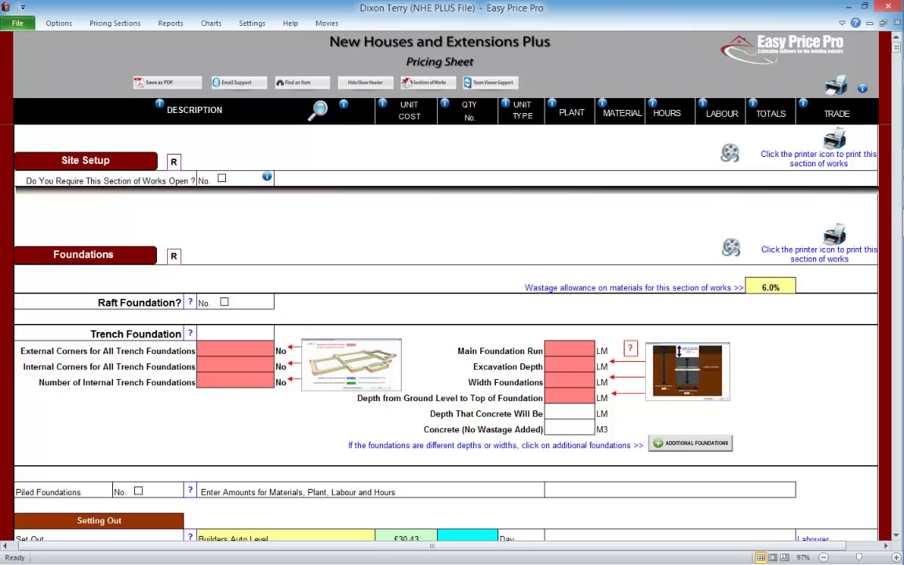
# Step: Open the Site Setup section of works and set the Breaker Hand-held demolition quantity to 1 day
pyautogui.click(221, 178)
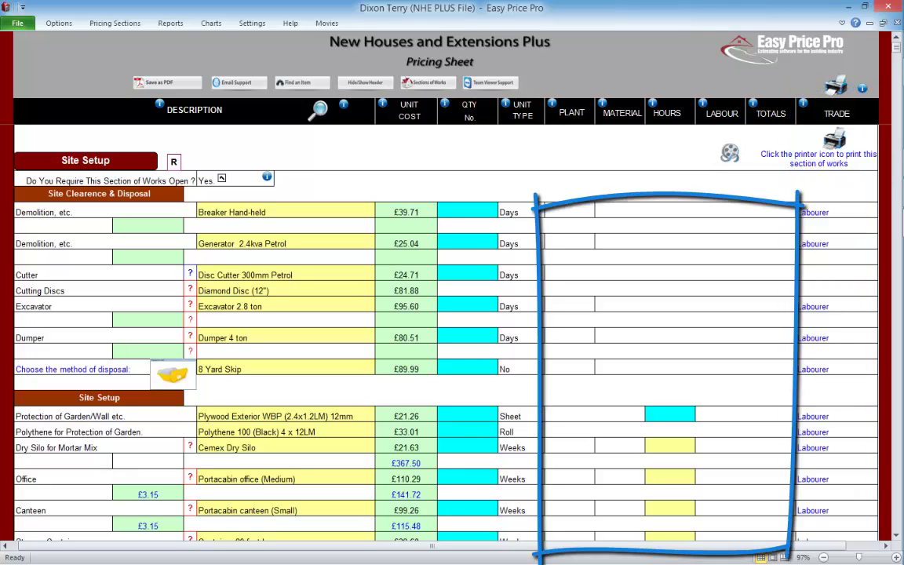
pyautogui.click(467, 209)
pyautogui.write('1')
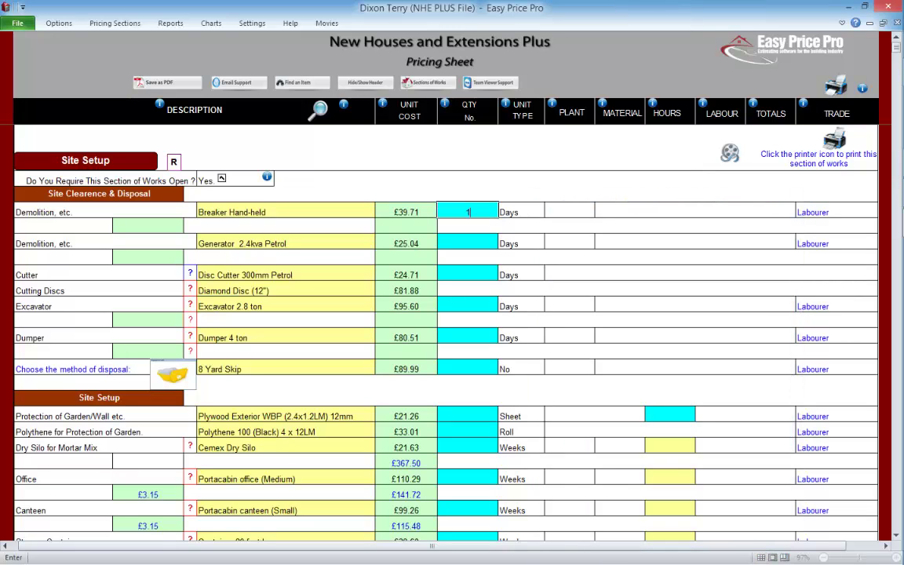
pyautogui.press('Return')
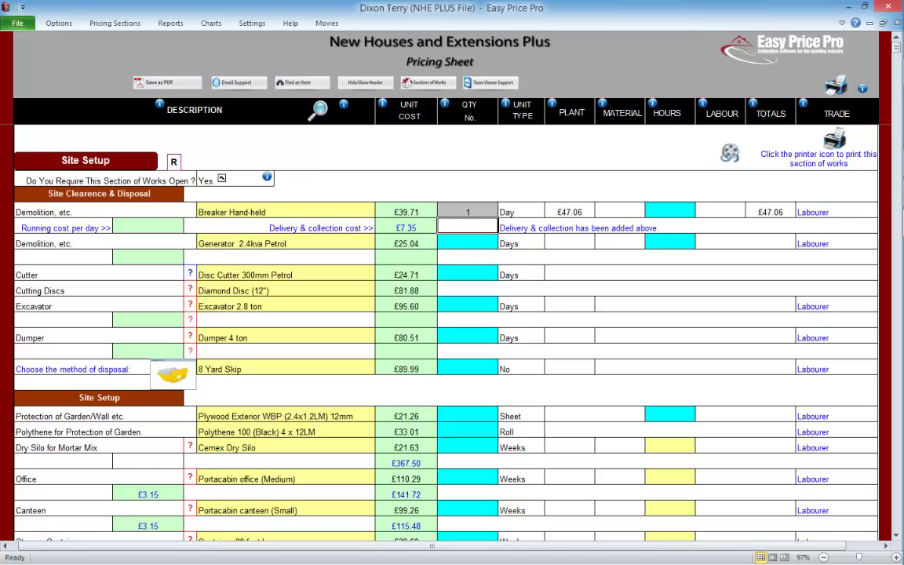
pyautogui.click(467, 211)
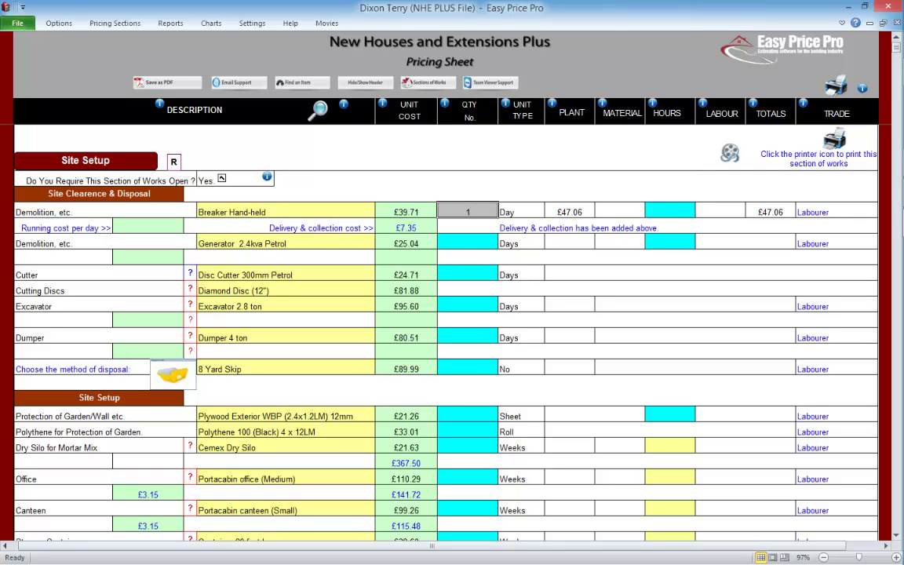
# Step: Set the labour hours for the Breaker Hand-held demolition row to 4
pyautogui.click(669, 210)
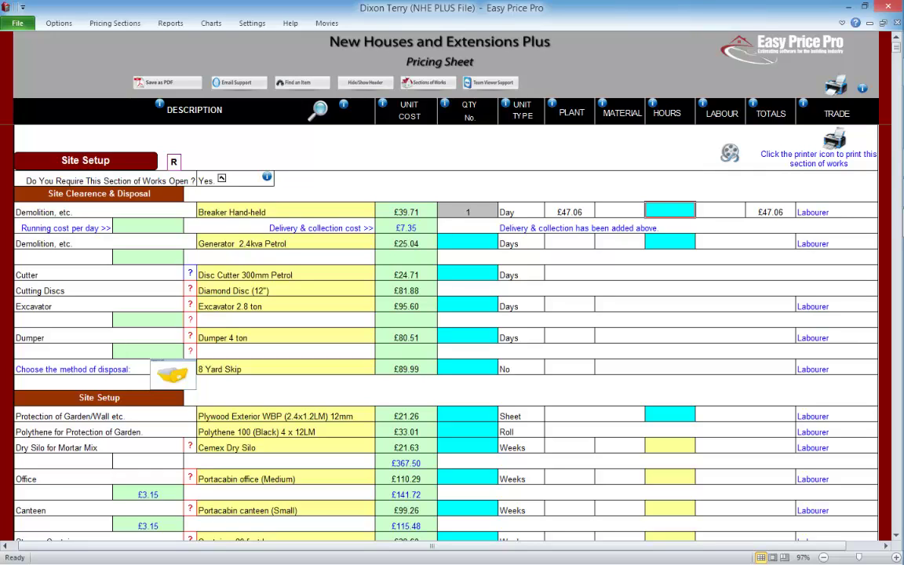
pyautogui.write('4')
pyautogui.click(468, 211)
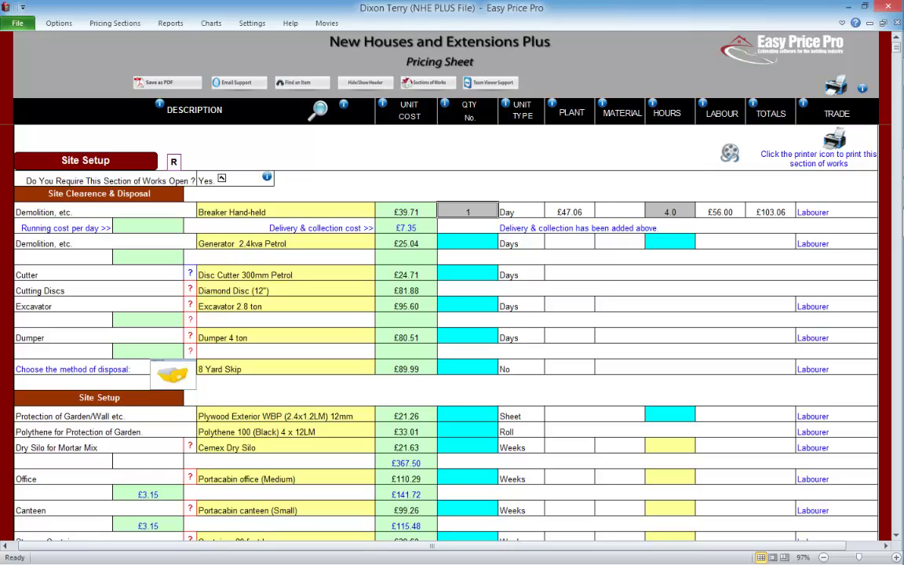
# Step: Delete the plant cost in the Breaker Hand-held demolition row and undo the deletion
pyautogui.click(569, 211)
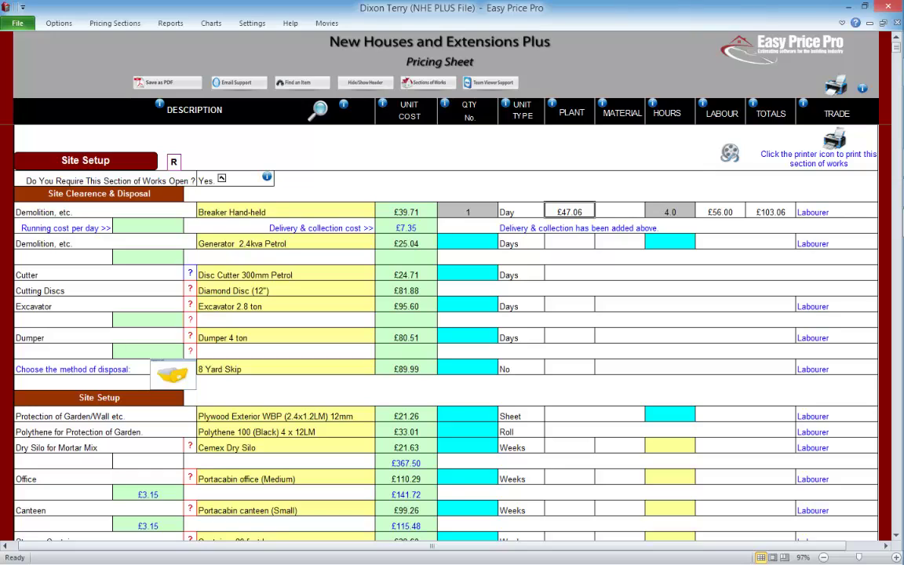
pyautogui.press('BackSpace')
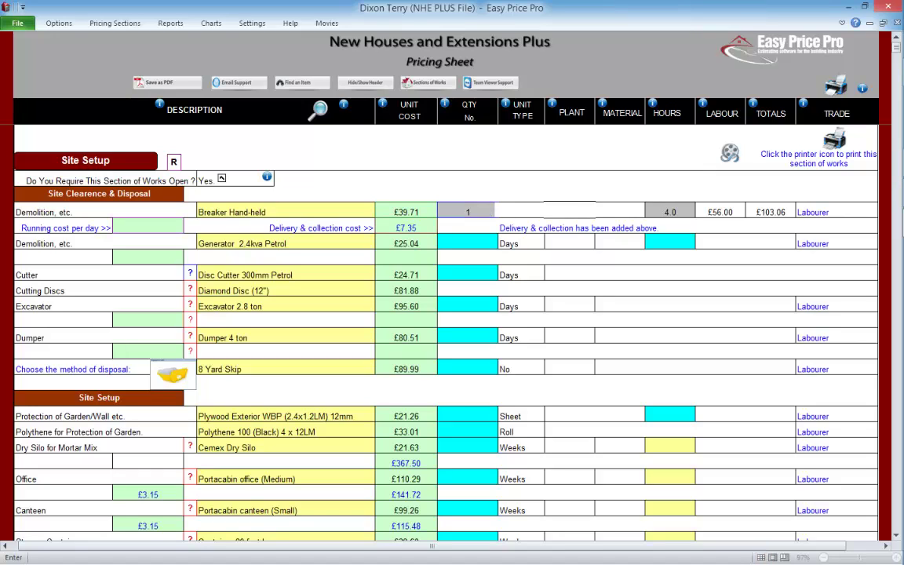
pyautogui.press('Return')
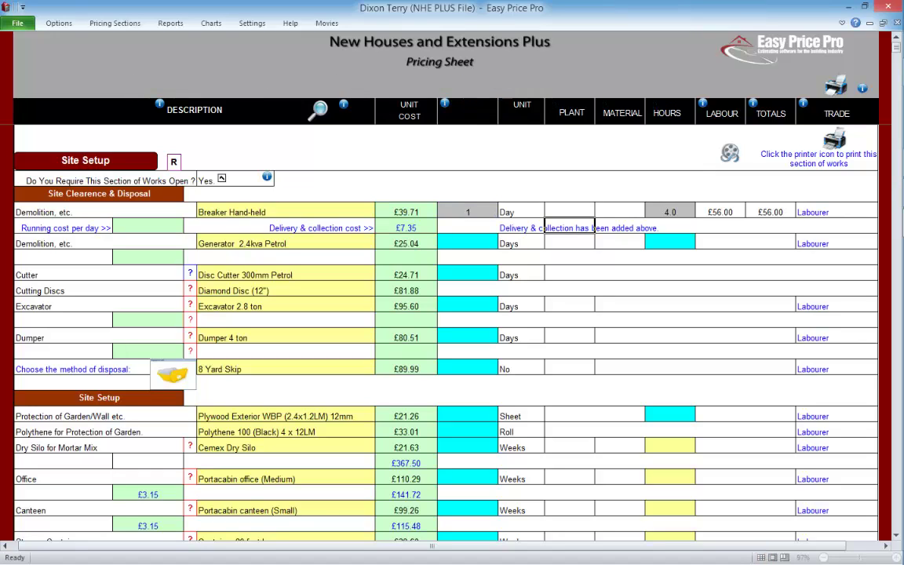
pyautogui.click(58, 22)
pyautogui.click(111, 54)
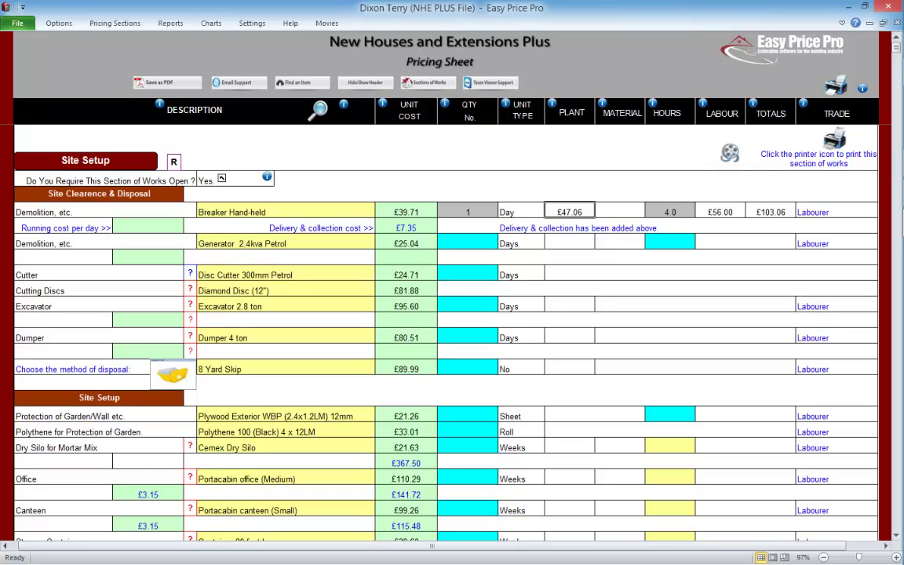
# Step: Clear the labour hours and the quantity from the Breaker Hand-held demolition row
pyautogui.click(669, 212)
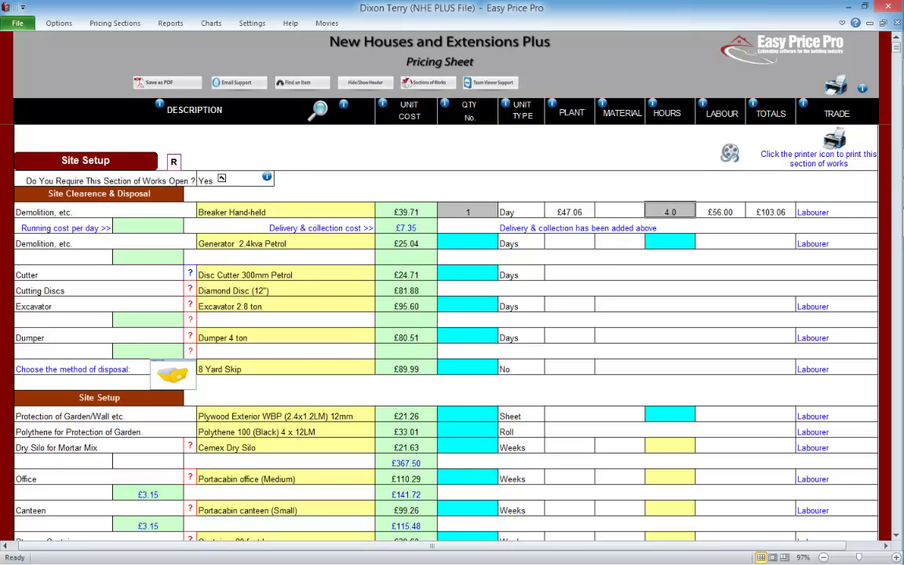
pyautogui.press('BackSpace')
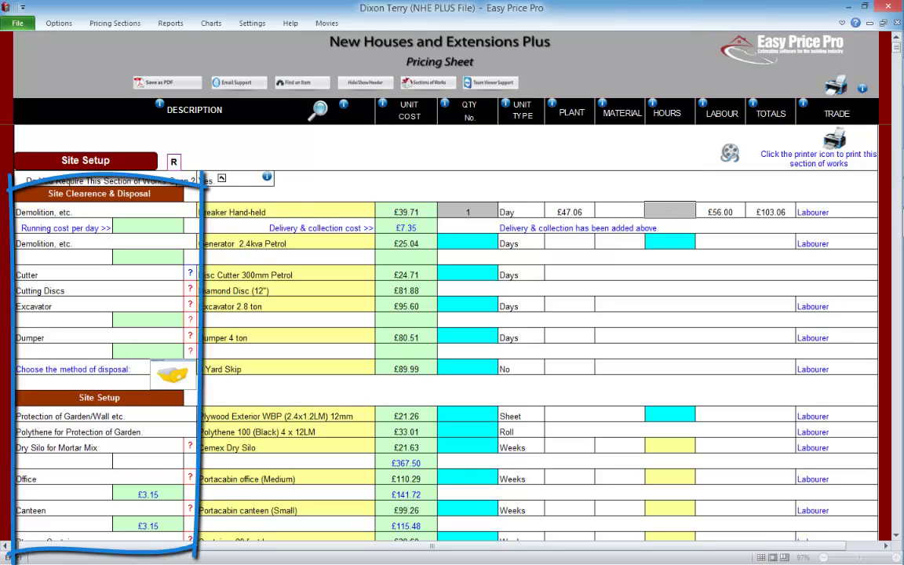
pyautogui.click(468, 212)
pyautogui.press('BackSpace')
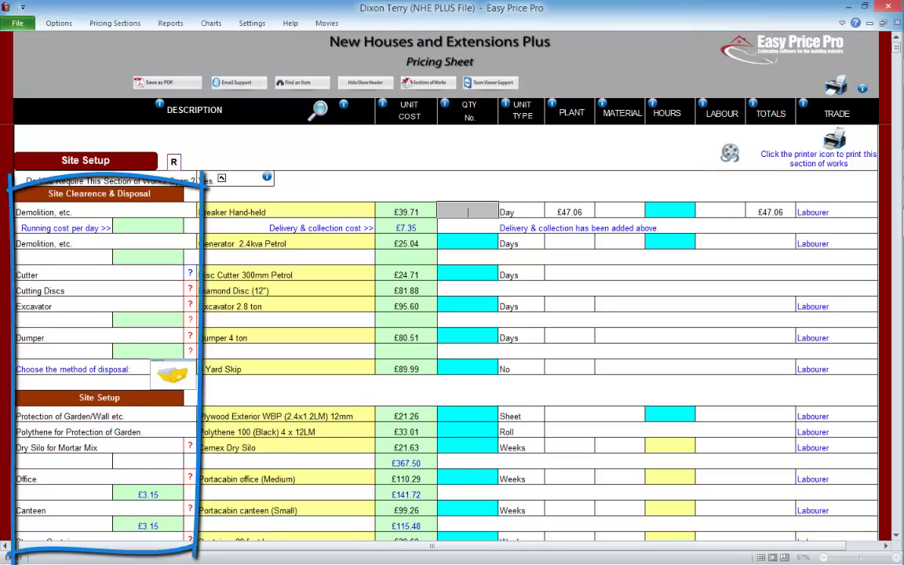
pyautogui.click(407, 212)
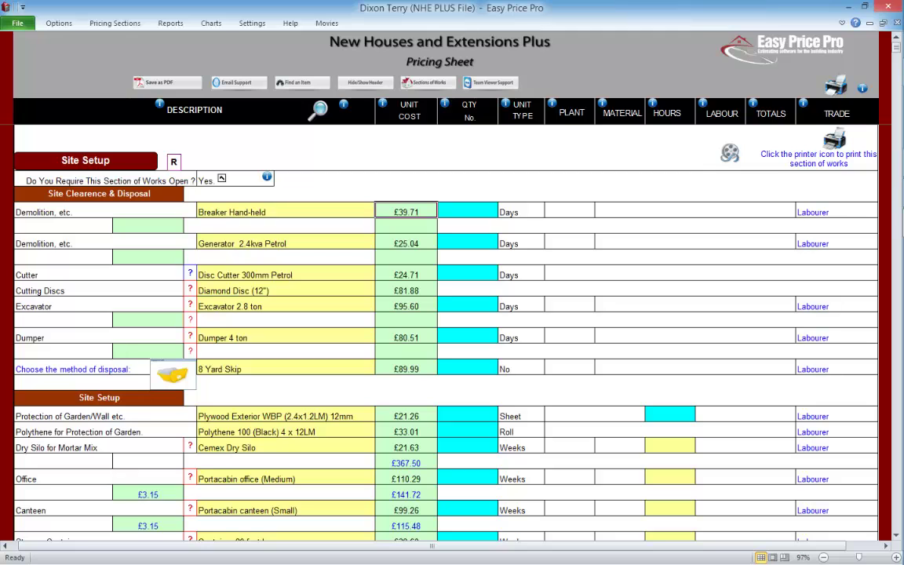
# Step: Set the Site Clearance Excavator quantity to 2 days and change the machine to Excavator 3.5 ton
pyautogui.scroll(-2, 445, 329)
pyautogui.scroll(-1, 446, 329)
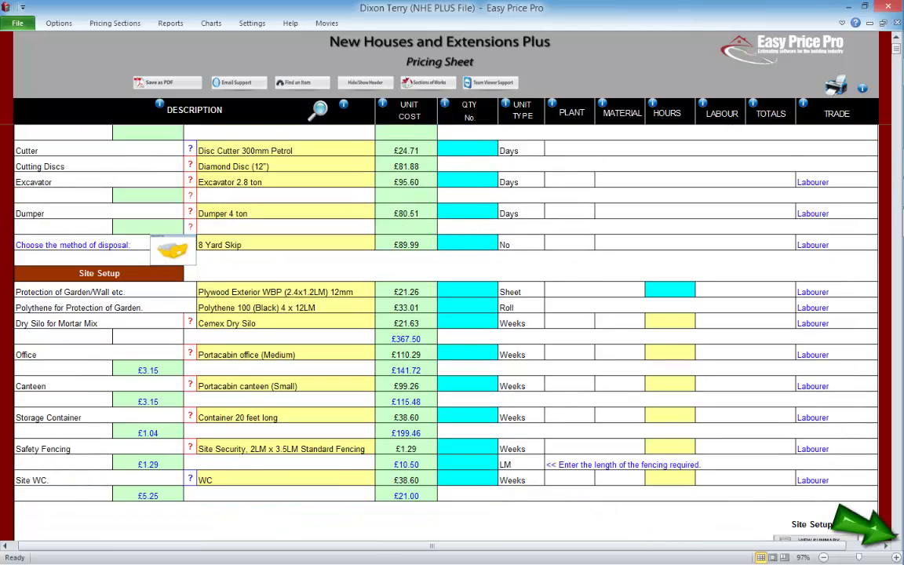
pyautogui.click(468, 182)
pyautogui.write('2')
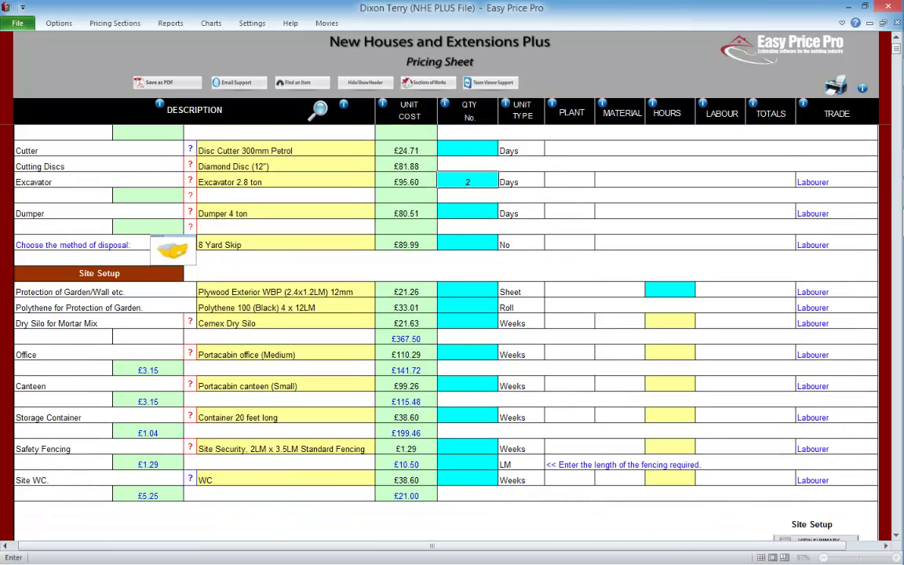
pyautogui.click(278, 182)
pyautogui.hotkey('alt', 'Down')
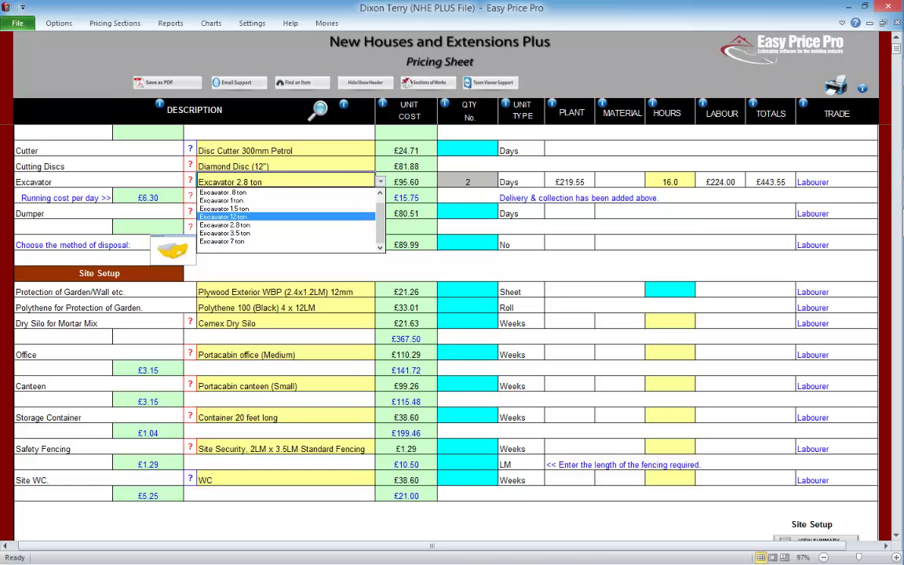
pyautogui.click(224, 233)
# Step: Set the labour hours for the Excavator 3.5 ton row to 12
pyautogui.click(670, 181)
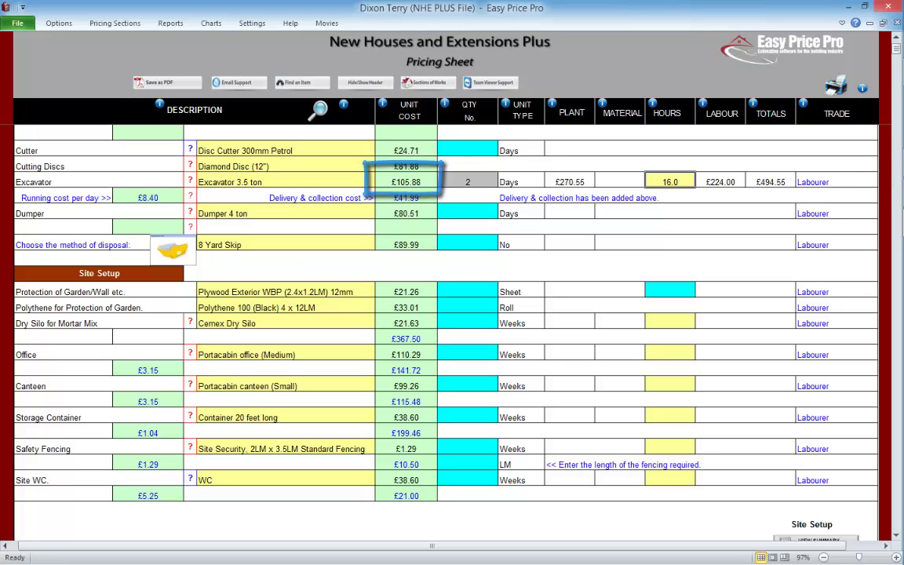
pyautogui.write('12')
pyautogui.press('Return')
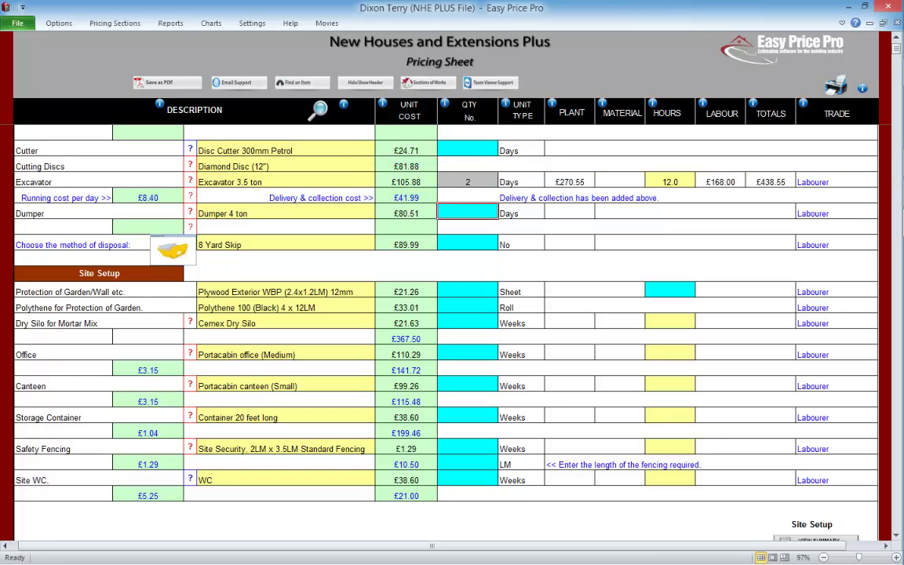
# Step: Set the Dumper 4 ton row to a quantity of 2 days with 12 labour hours
pyautogui.write('2')
pyautogui.press('Return')
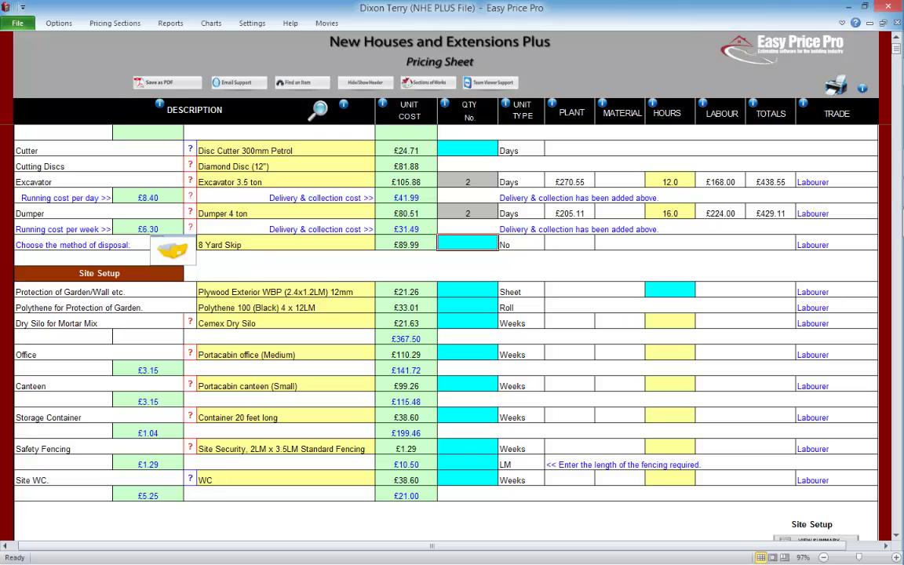
pyautogui.write('12')
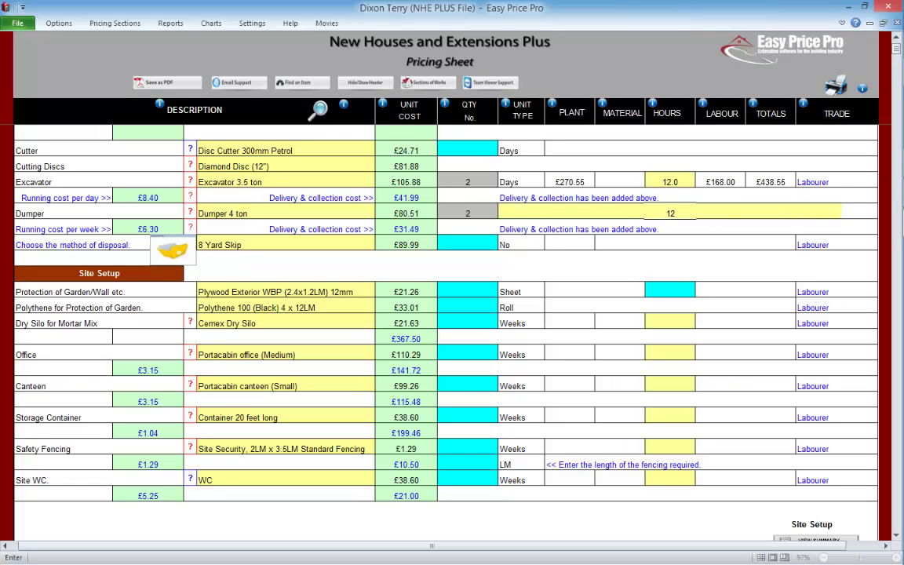
pyautogui.press('Return')
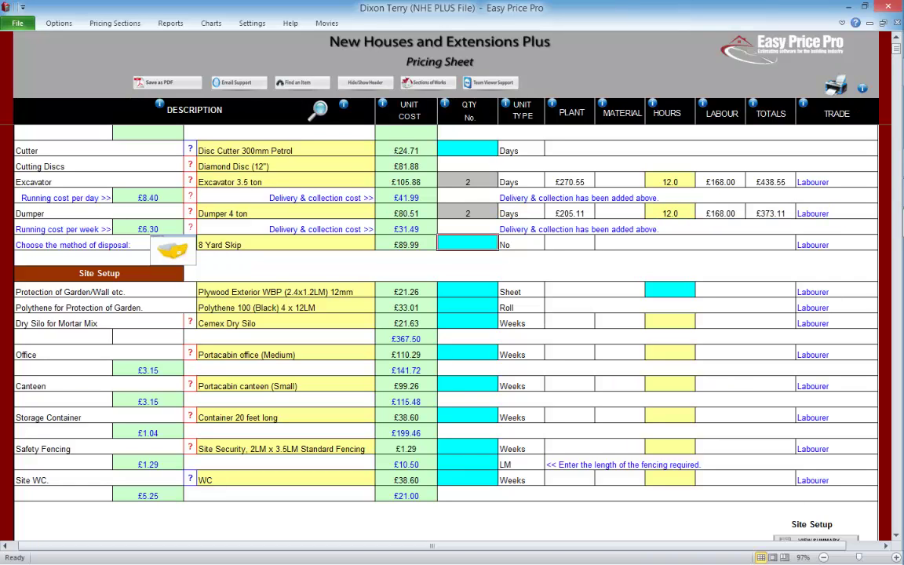
# Step: Price the Protection of Garden/Wall plywood row with 3 sheets and 0.5 labour hours
pyautogui.press('Return')
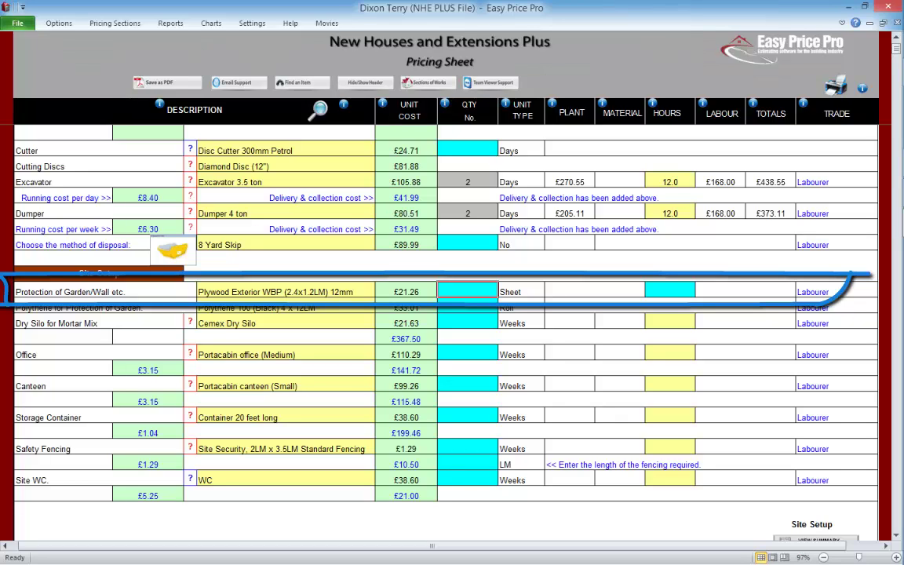
pyautogui.write('3')
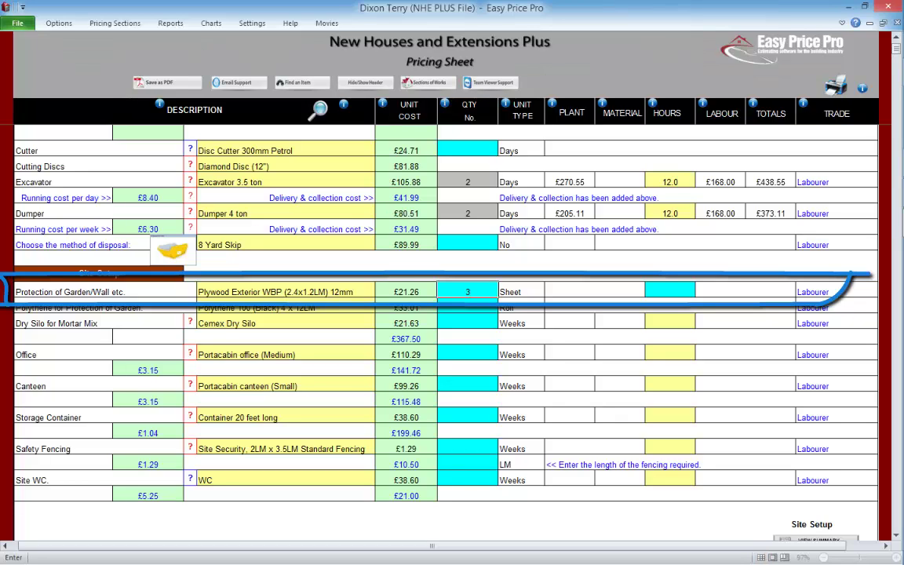
pyautogui.press('Return')
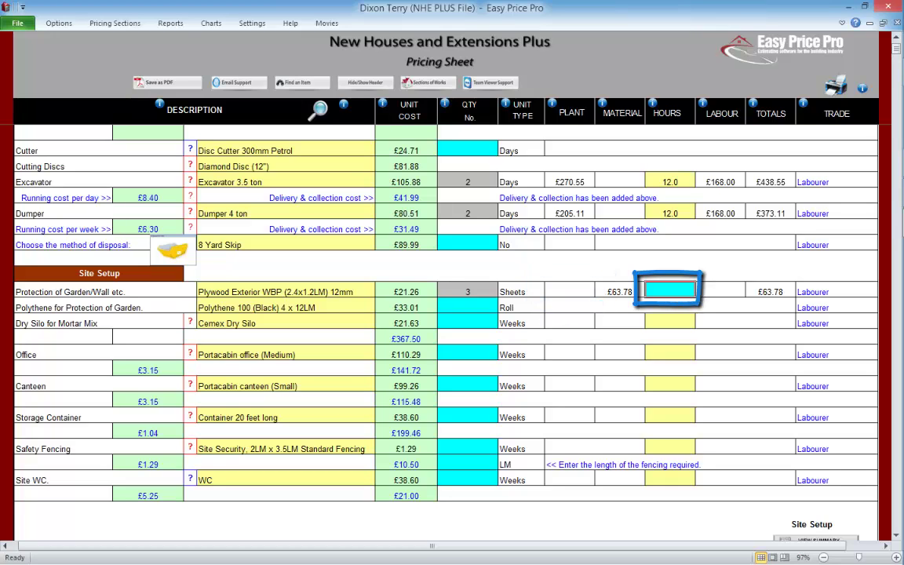
pyautogui.write('5')
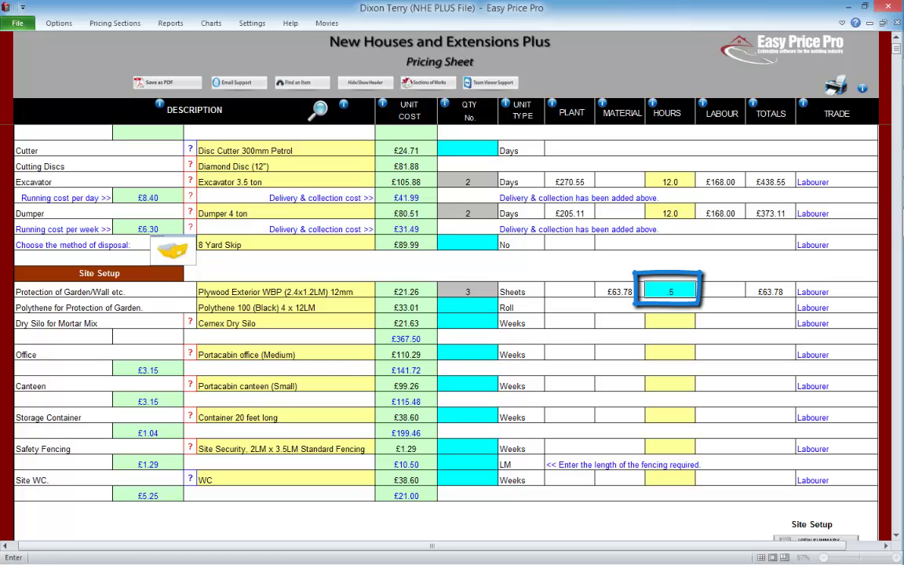
pyautogui.press('Return')
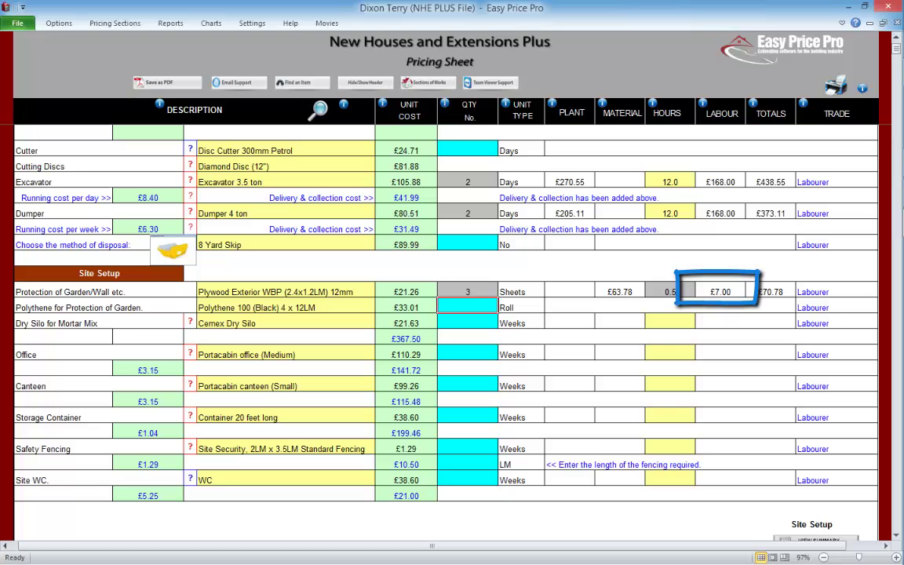
# Step: Change the trade of the Protection of Garden/Wall row to Ground-worker and switch it back to Labourer
pyautogui.click(833, 291)
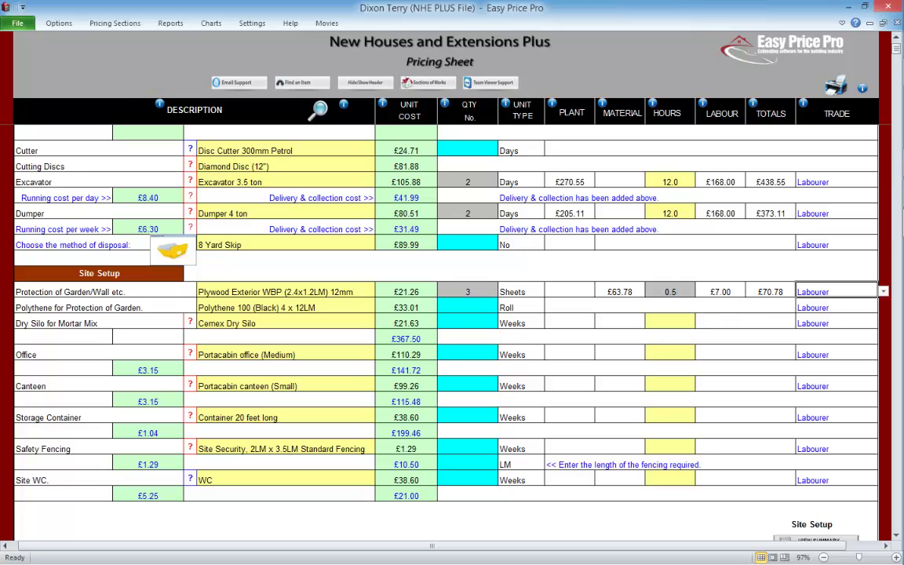
pyautogui.click(883, 291)
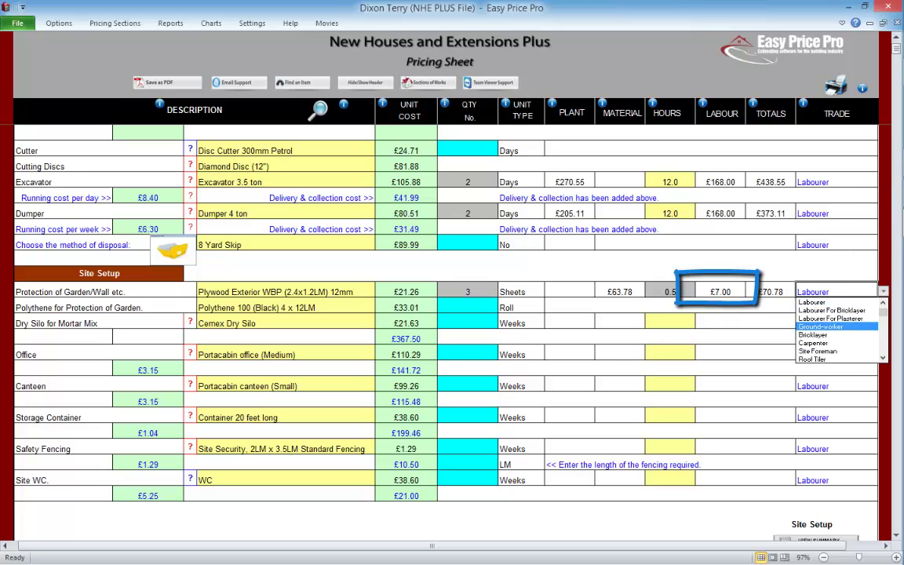
pyautogui.click(820, 326)
pyautogui.click(884, 291)
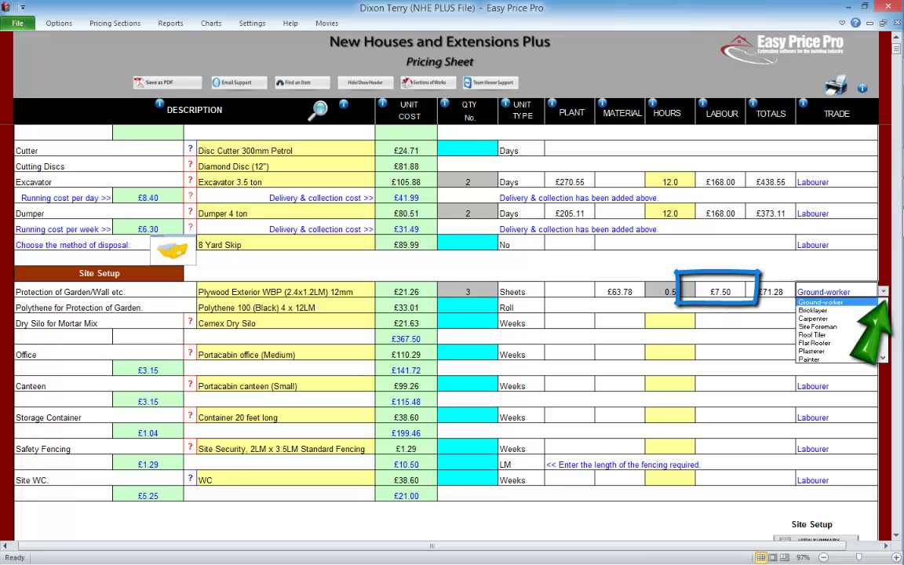
pyautogui.click(883, 302)
pyautogui.click(883, 302)
pyautogui.click(883, 302)
pyautogui.click(820, 302)
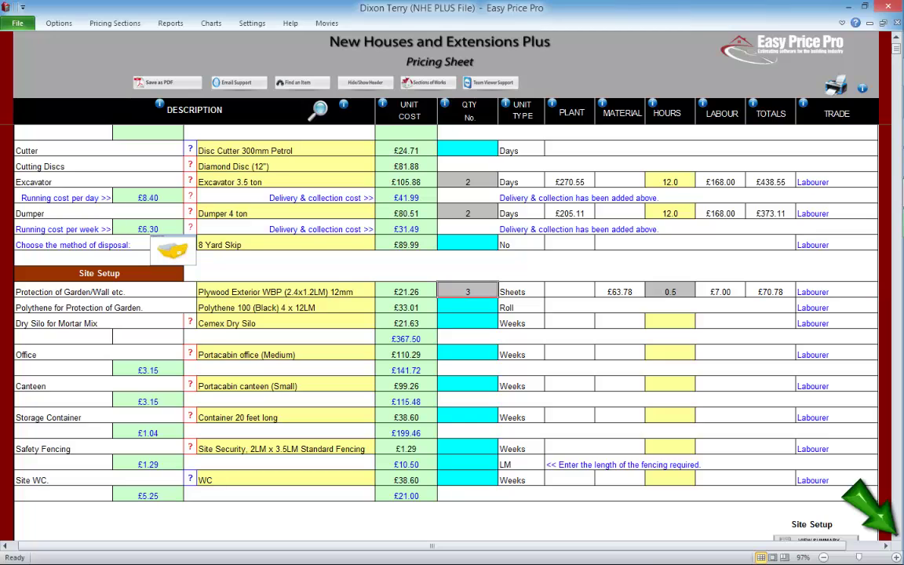
# Step: Look through the Foundations section of works, from the trench foundation inputs down to the fill of foundations
pyautogui.scroll(-7, 445, 314)
pyautogui.scroll(-3, 445, 314)
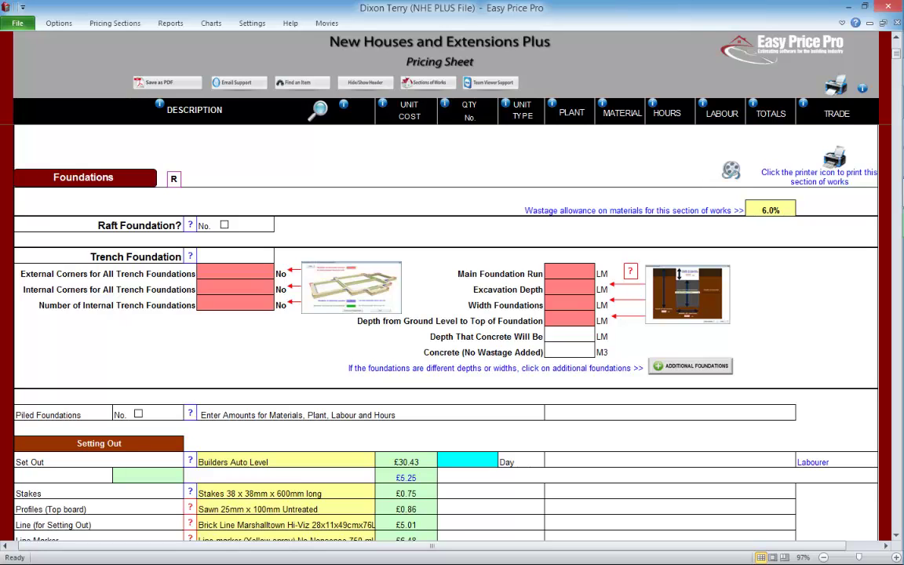
pyautogui.scroll(-7, 439, 314)
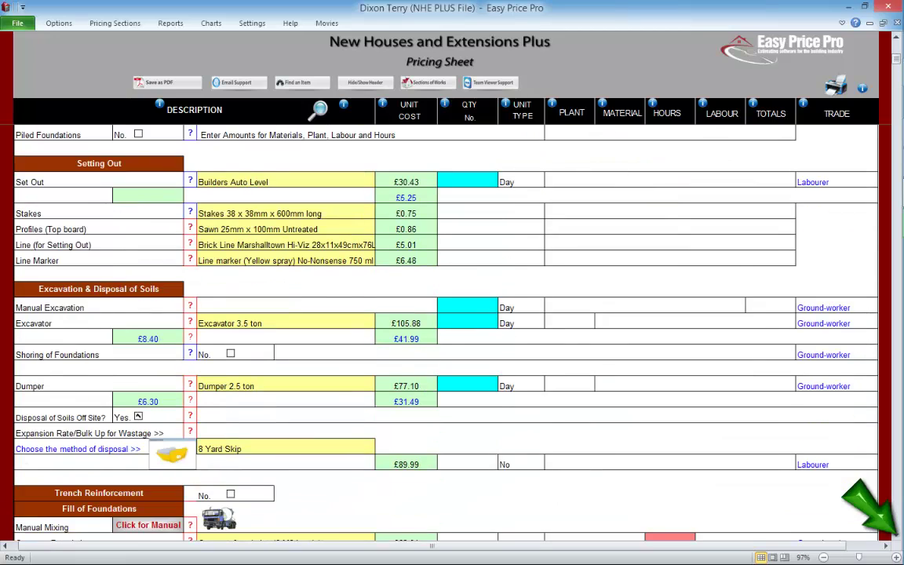
pyautogui.scroll(-4, 439, 313)
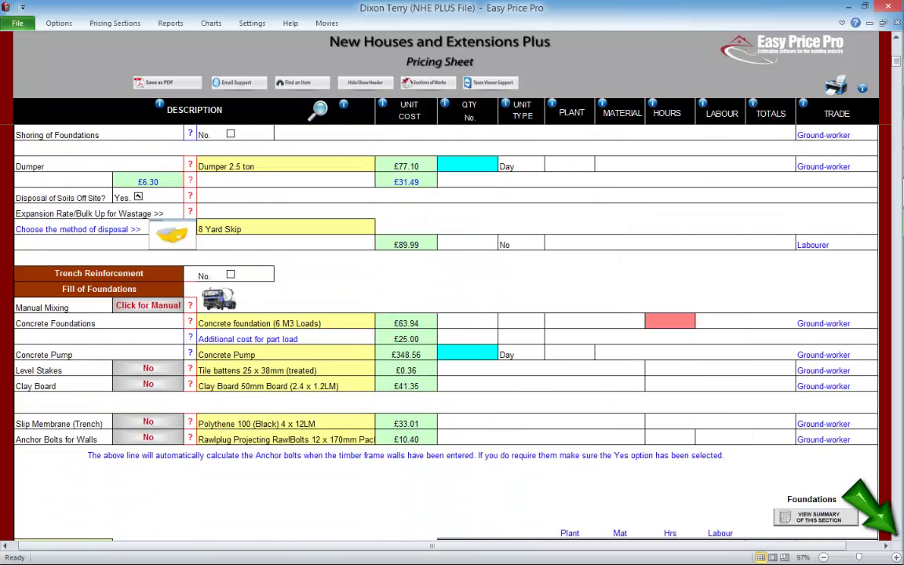
pyautogui.scroll(-1, 439, 314)
# Step: Enter 10 external corners, 6 internal corners and 3 internal foundations for the trench foundations onto the pricing sheet
pyautogui.scroll(8, 439, 313)
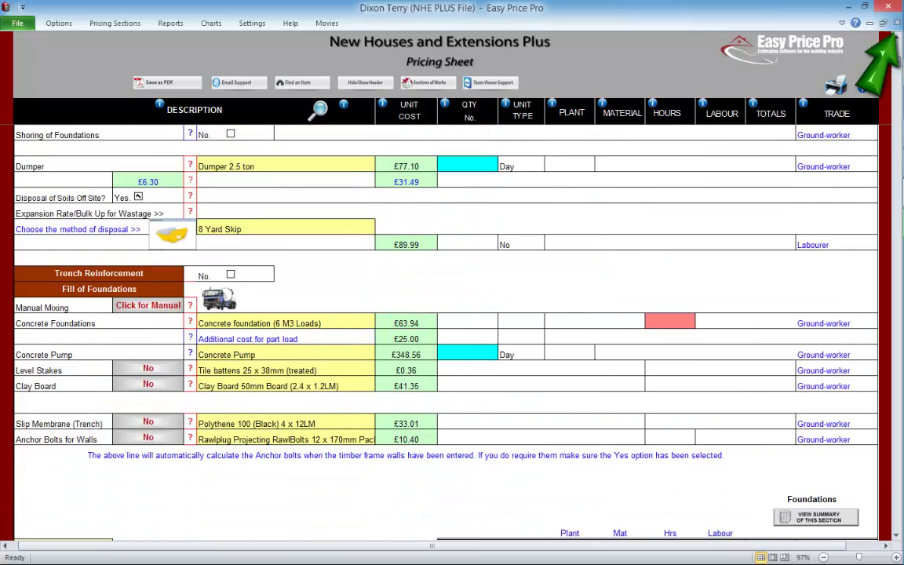
pyautogui.scroll(3, 440, 314)
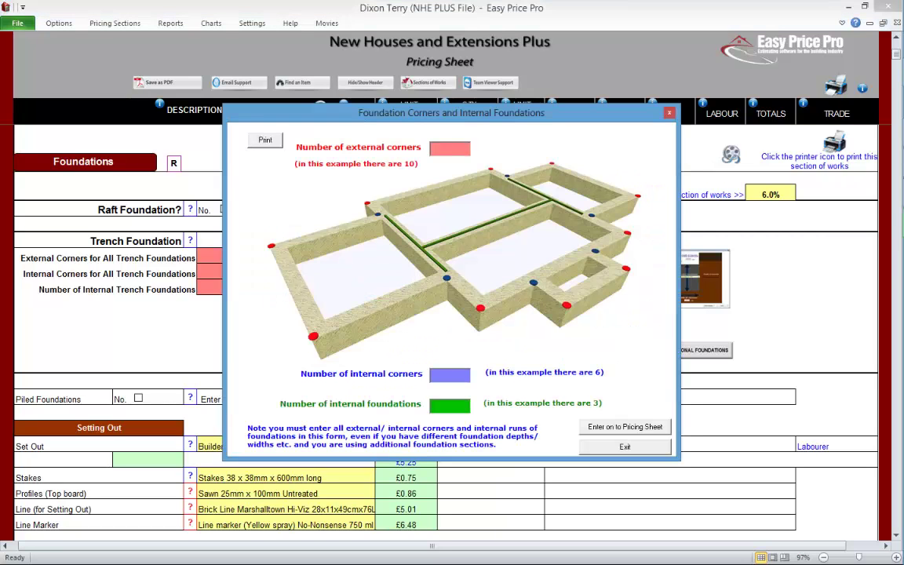
pyautogui.write('10')
pyautogui.click(450, 375)
pyautogui.write('6')
pyautogui.write('3')
pyautogui.click(625, 426)
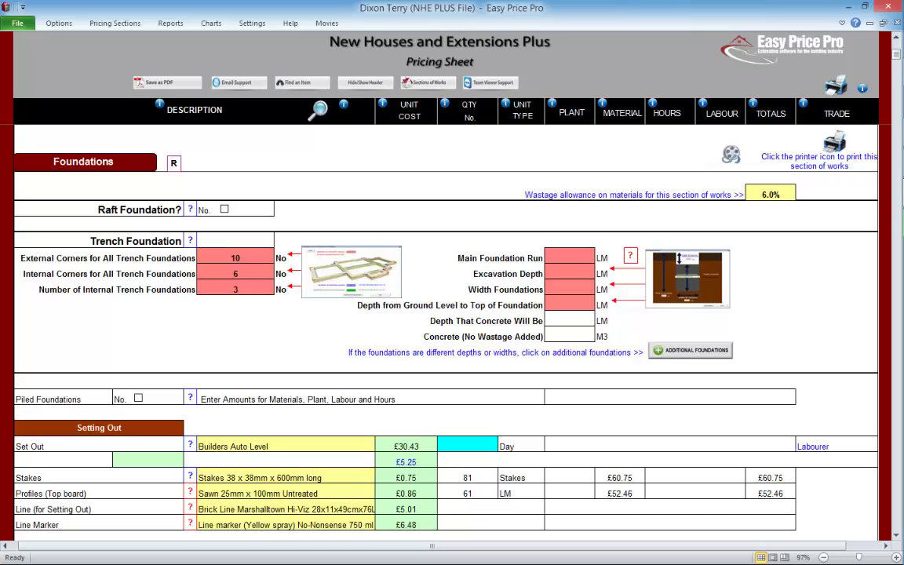
# Step: Set the Main Foundation Run to 66 LM
pyautogui.click(568, 258)
pyautogui.write('66')
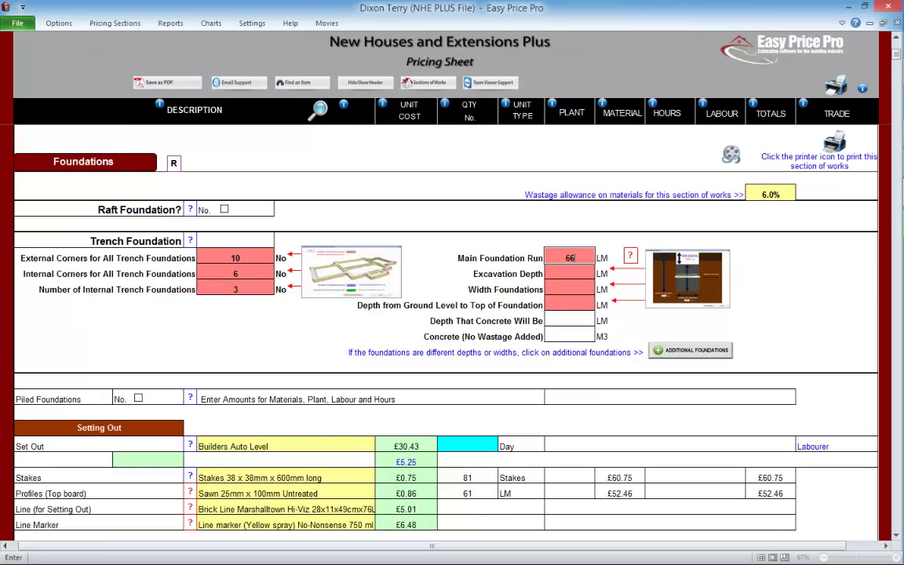
pyautogui.press('Return')
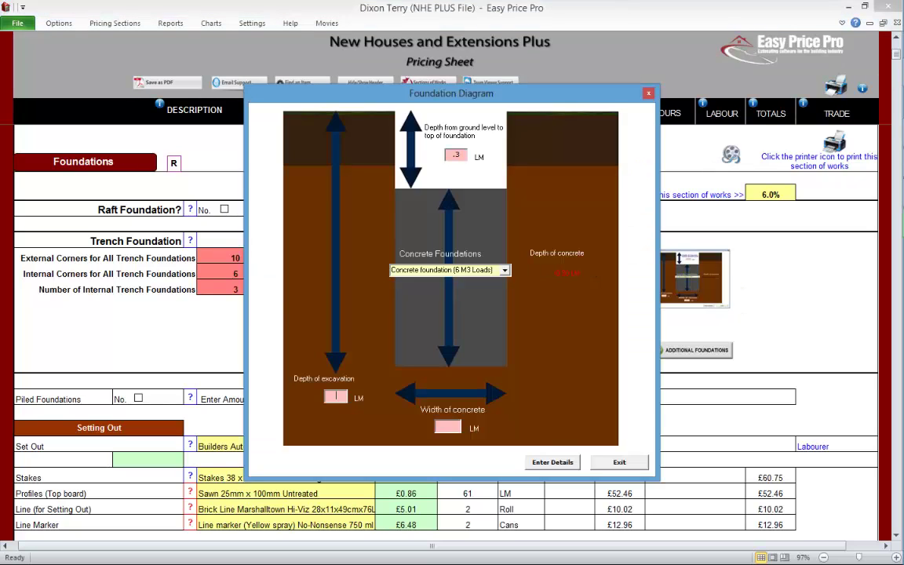
# Step: Enter the foundation dimensions: 0.3 LM from ground level to top of foundation, 1 LM excavation depth and 0.6 LM concrete width
pyautogui.write('1')
pyautogui.press('Tab')
pyautogui.write('.6')
pyautogui.press('Tab')
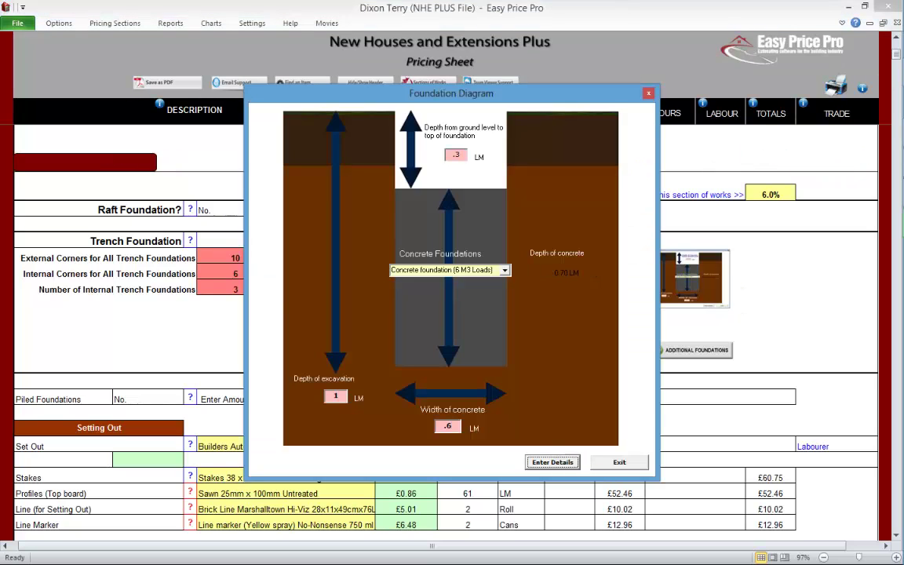
pyautogui.press('Return')
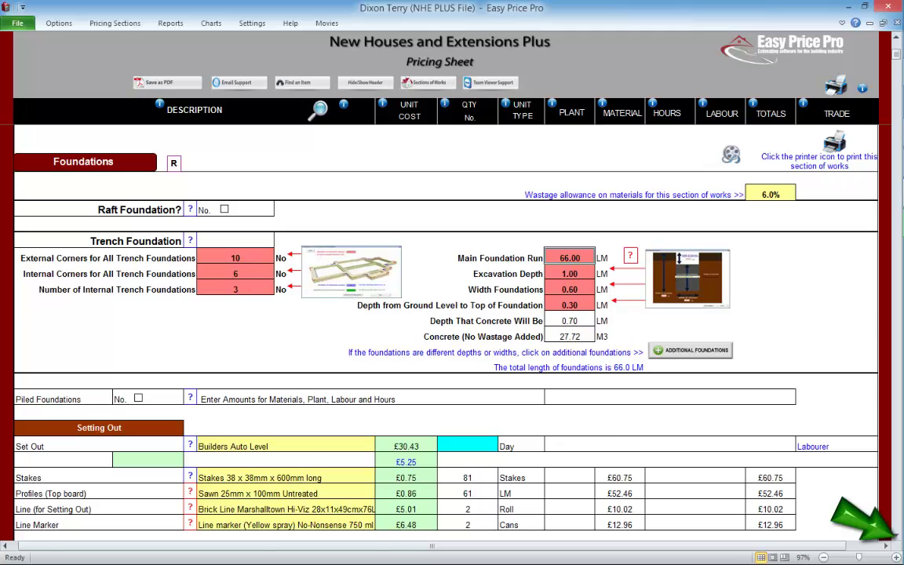
# Step: Set the Builders Auto Level quantity for Set Out to 1 day
pyautogui.scroll(-2, 440, 314)
pyautogui.scroll(-3, 439, 314)
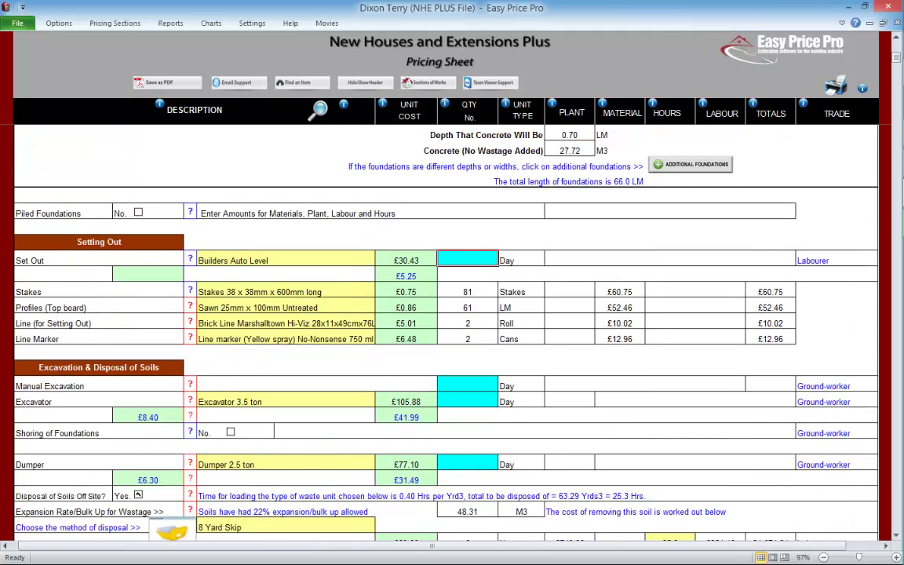
pyautogui.write('1')
pyautogui.press('Return')
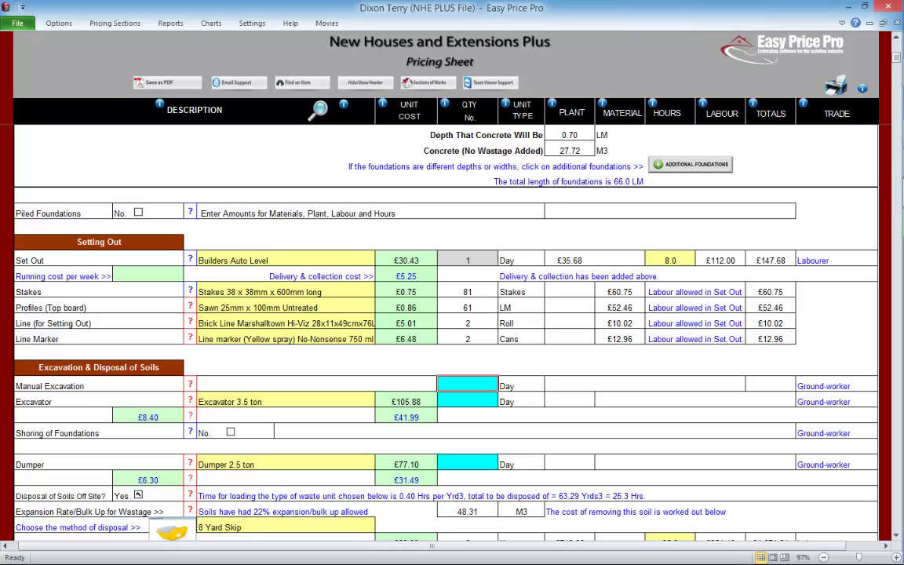
# Step: Set the Excavator 3.5 ton quantity under Excavation & Disposal of Soils to 2 days
pyautogui.click(466, 401)
pyautogui.write('2')
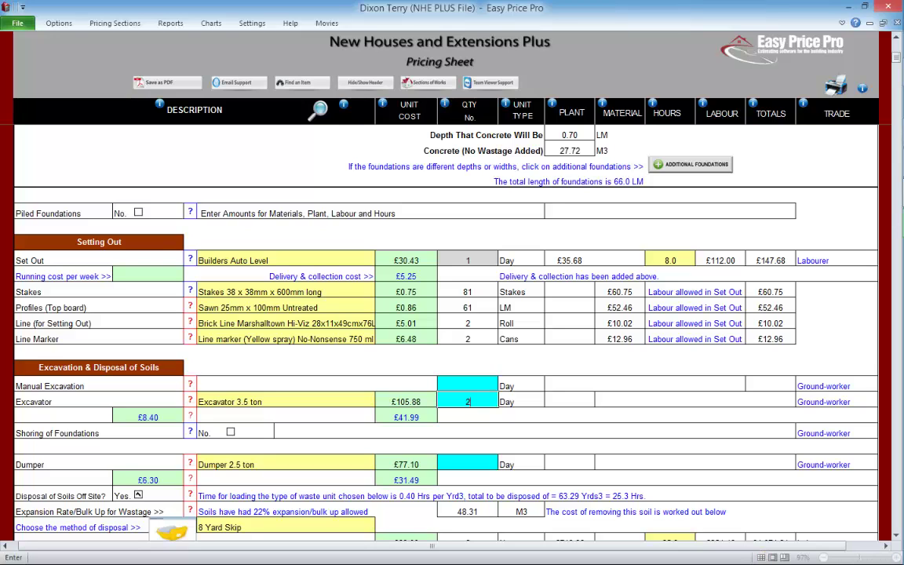
pyautogui.press('Return')
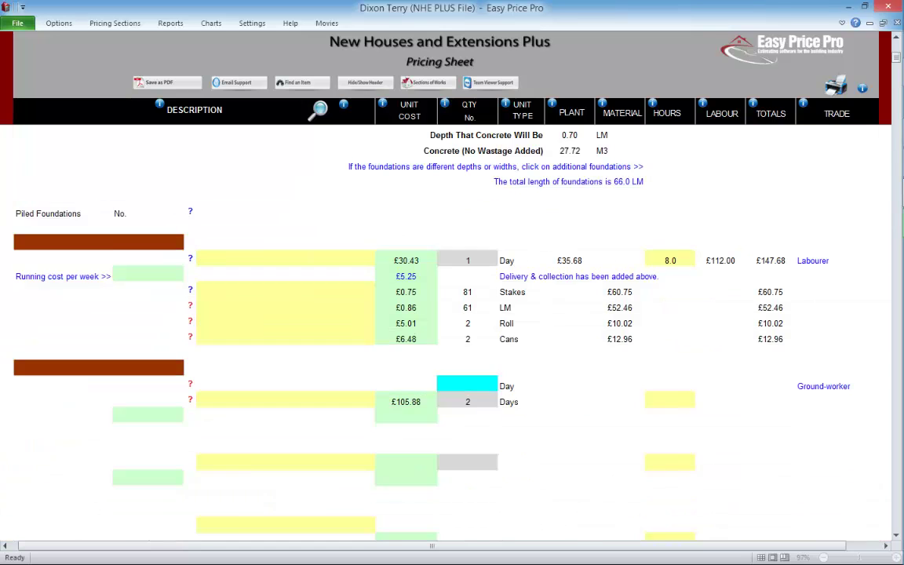
# Step: Review the concrete options offered for Concrete Foundations, keeping Concrete foundation (6 M3 Loads)
pyautogui.click(896, 535)
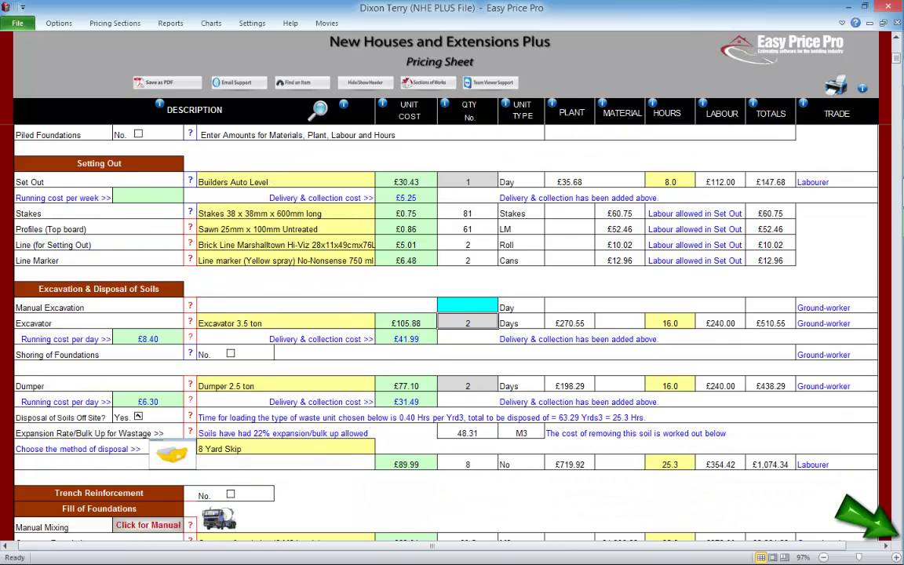
pyautogui.scroll(-4, 446, 332)
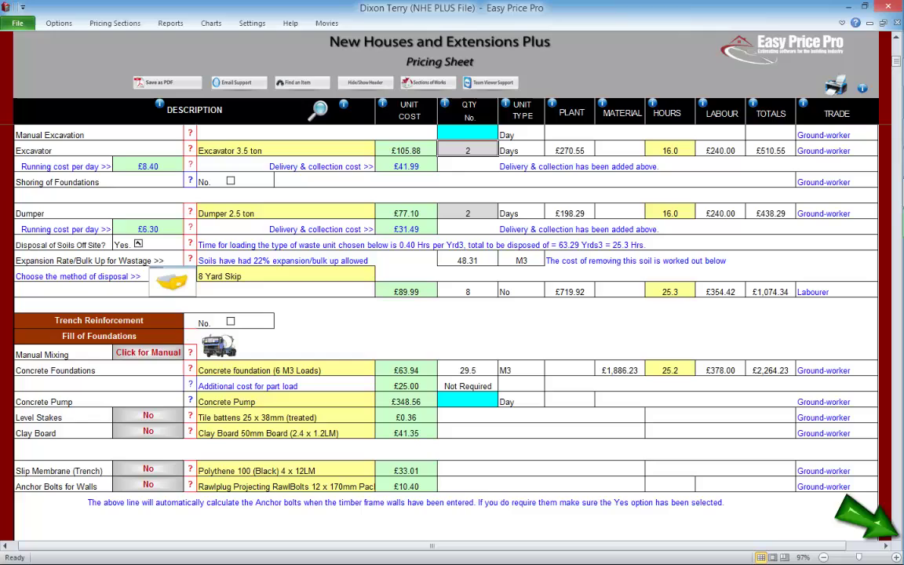
pyautogui.click(285, 370)
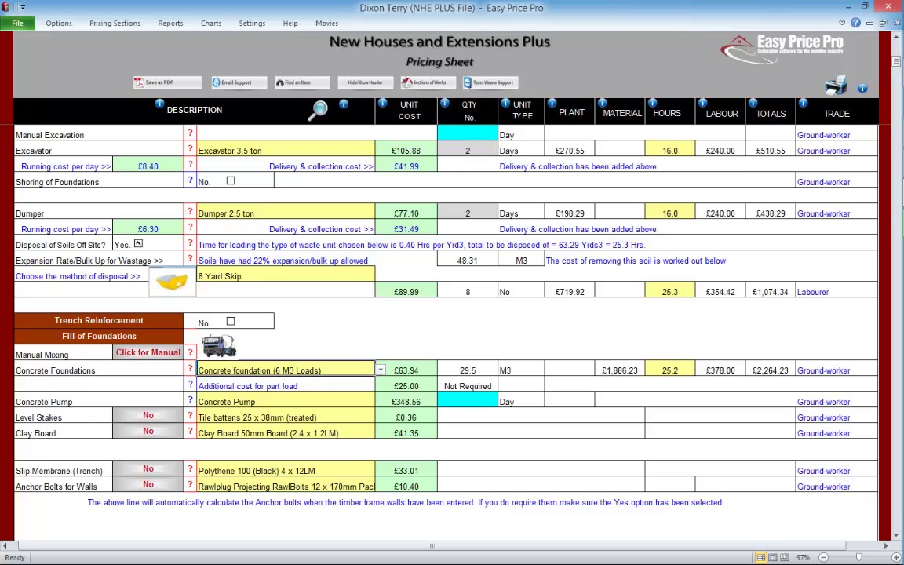
pyautogui.click(380, 370)
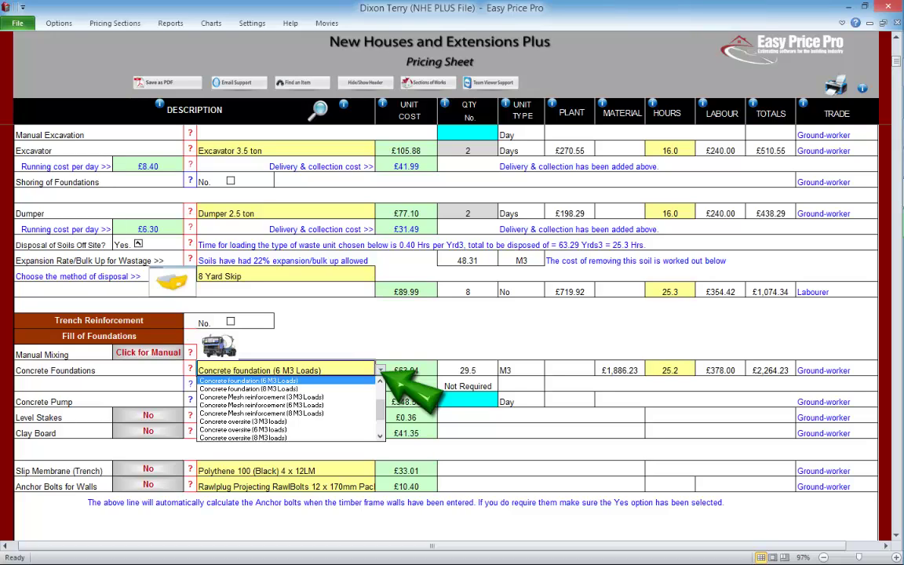
pyautogui.click(379, 371)
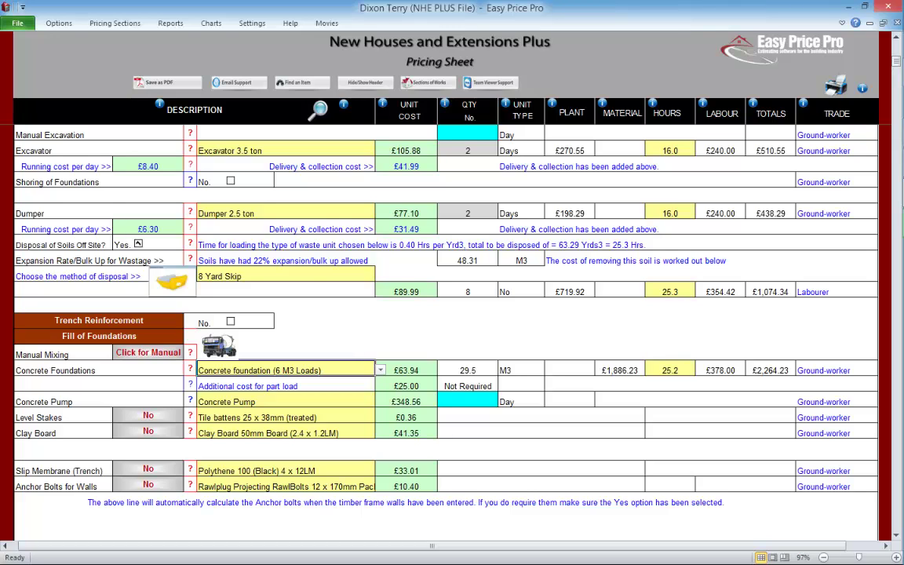
# Step: View the help illustration for the Stakes item under Setting Out and close it
pyautogui.scroll(3, 440, 314)
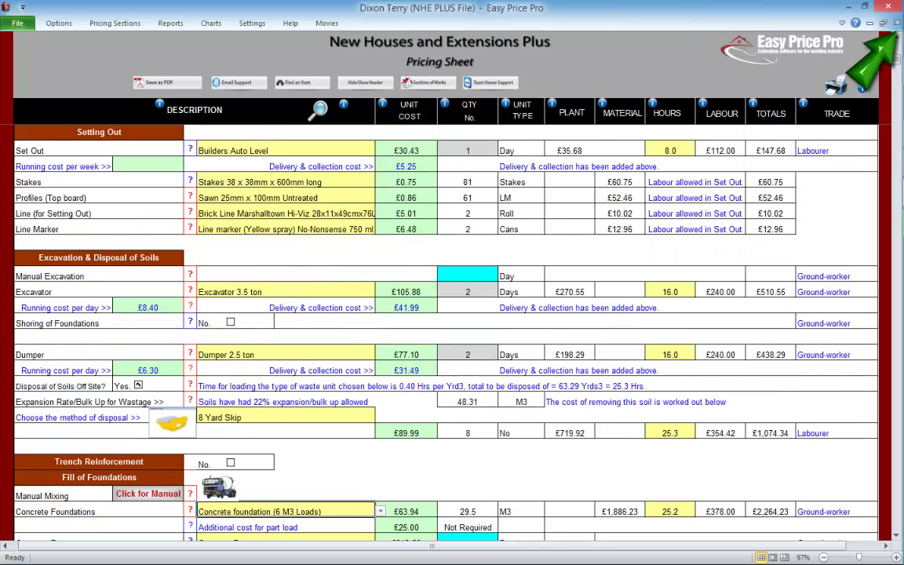
pyautogui.scroll(1, 440, 313)
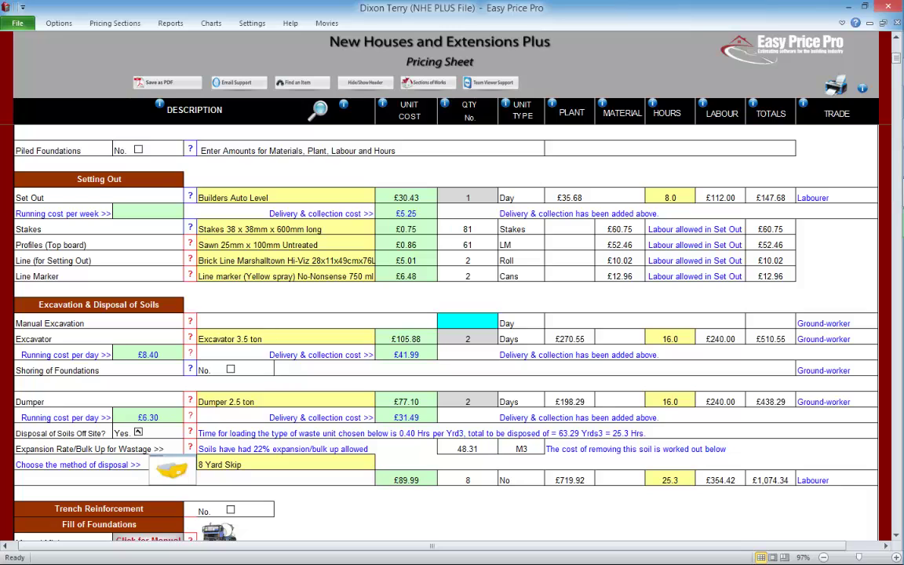
pyautogui.click(189, 227)
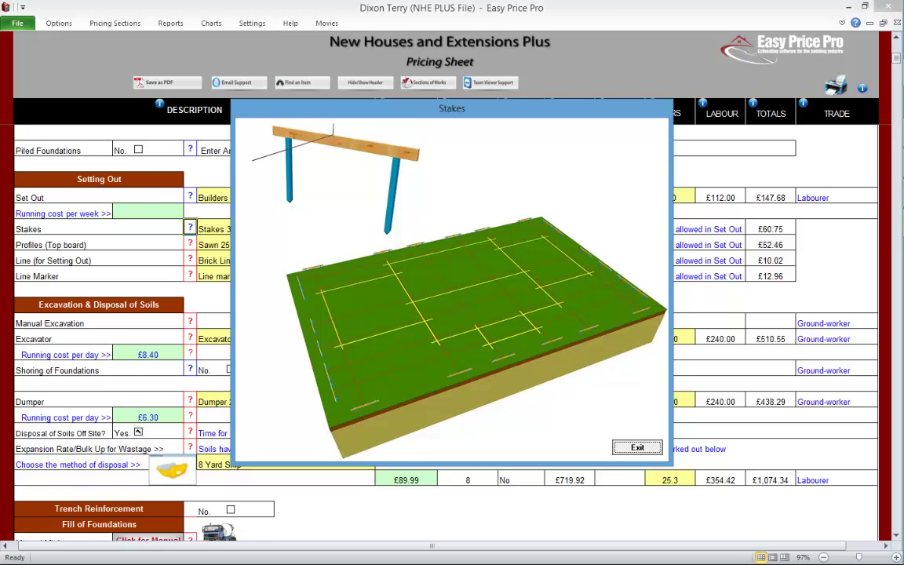
pyautogui.click(637, 447)
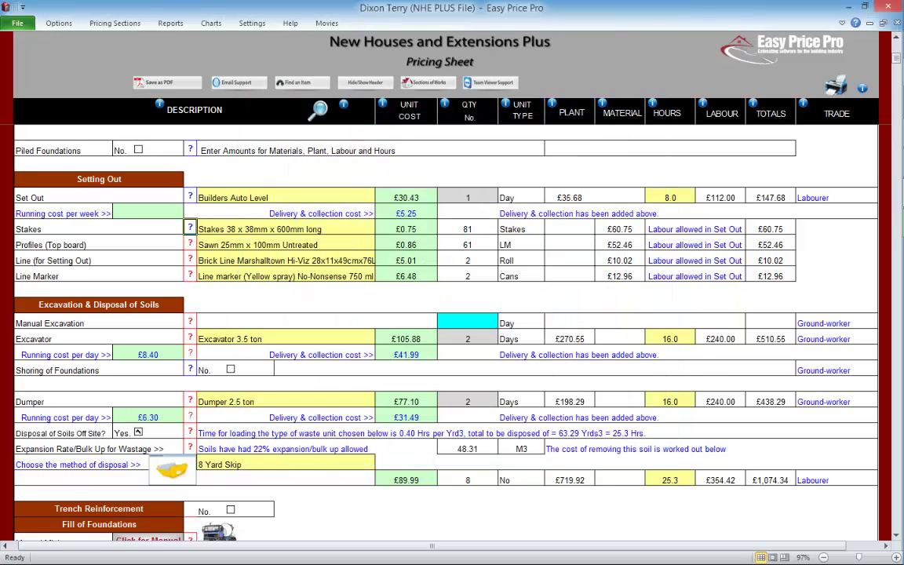
# Step: Set the length of profile for Profiles (Top Board) to 1.7 LM
pyautogui.click(190, 244)
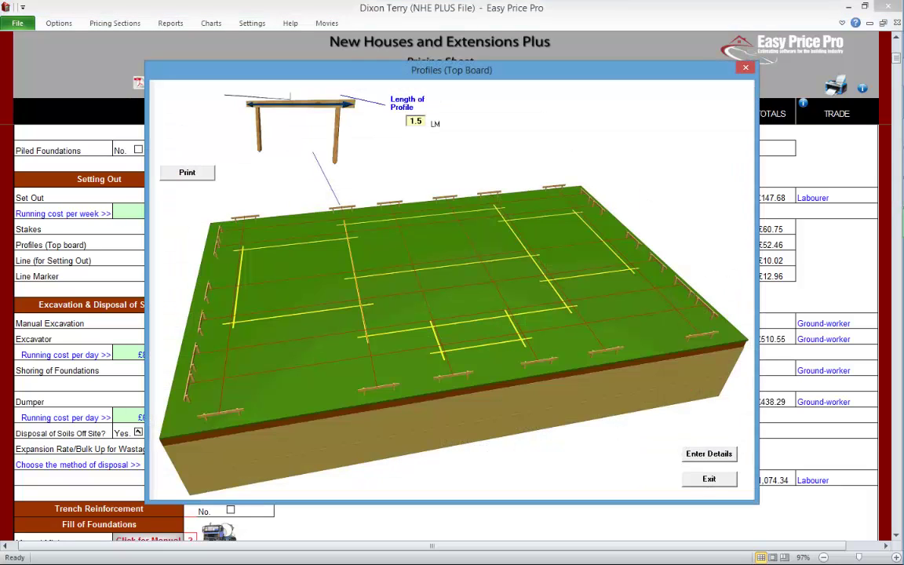
pyautogui.press('BackSpace')
pyautogui.write('7')
pyautogui.click(708, 454)
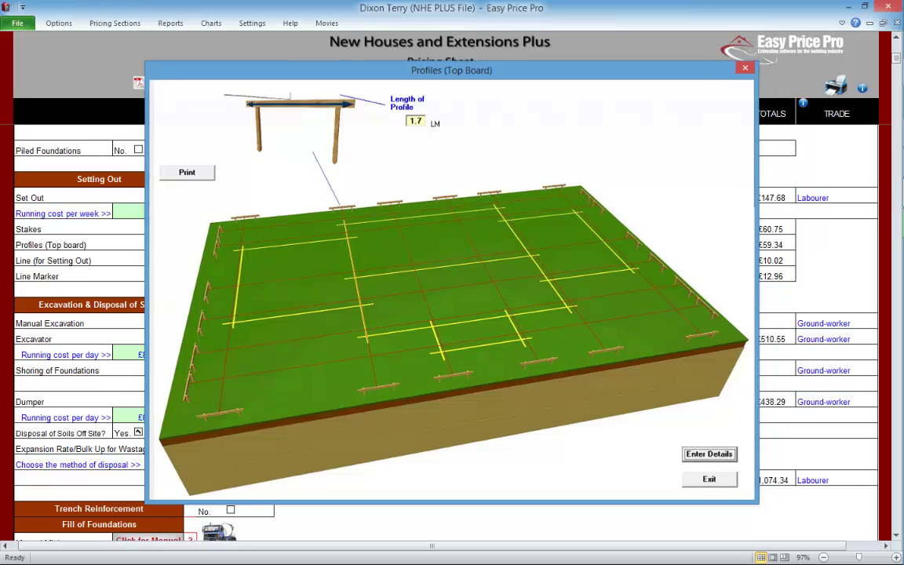
pyautogui.press('Escape')
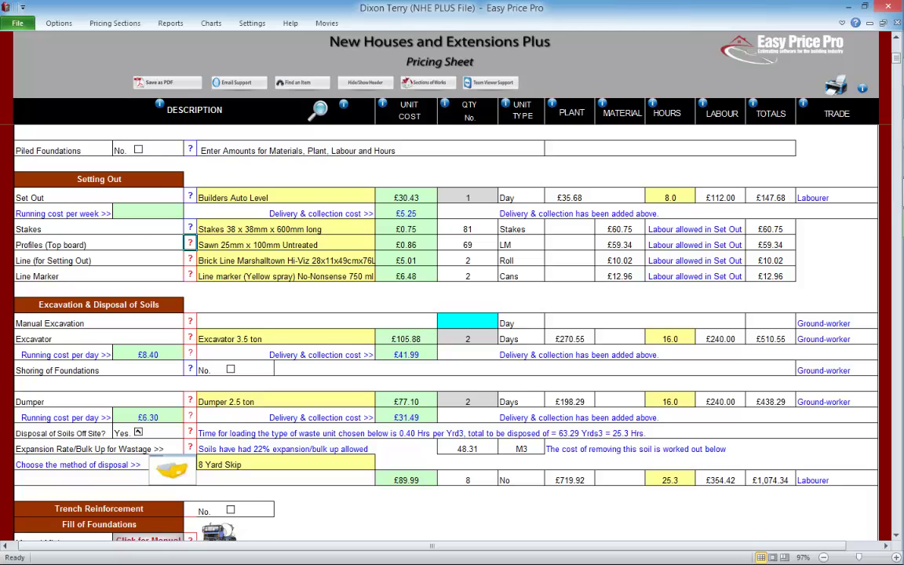
# Step: In the Ground Floor section, set the depth of top soil removed to 0.3 LM and the outer-leaf external wall length to 56 LM
pyautogui.scroll(-6, 452, 313)
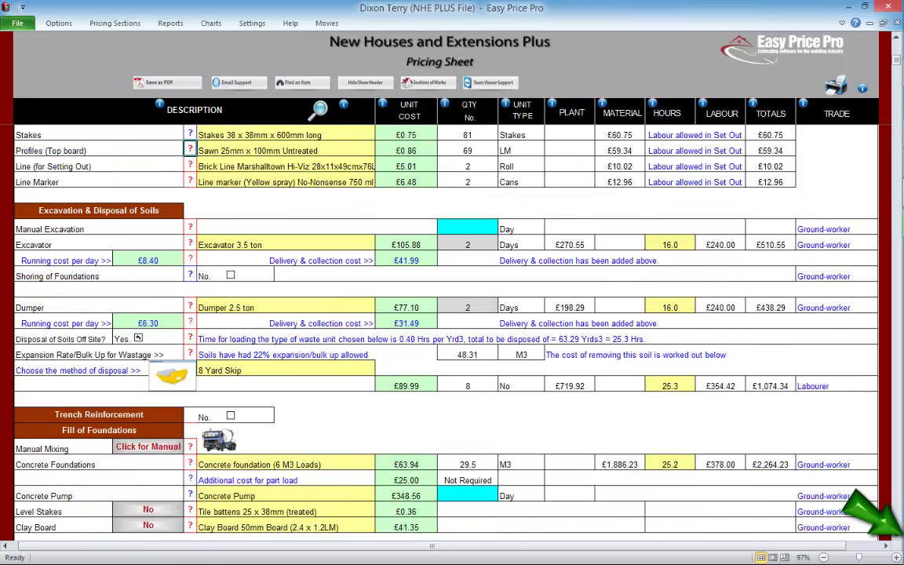
pyautogui.scroll(-9, 446, 314)
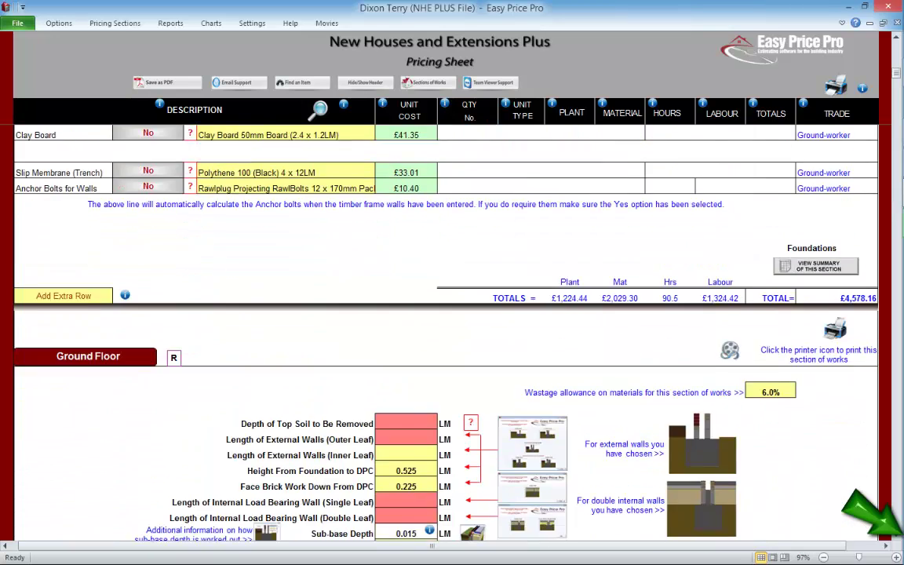
pyautogui.click(406, 244)
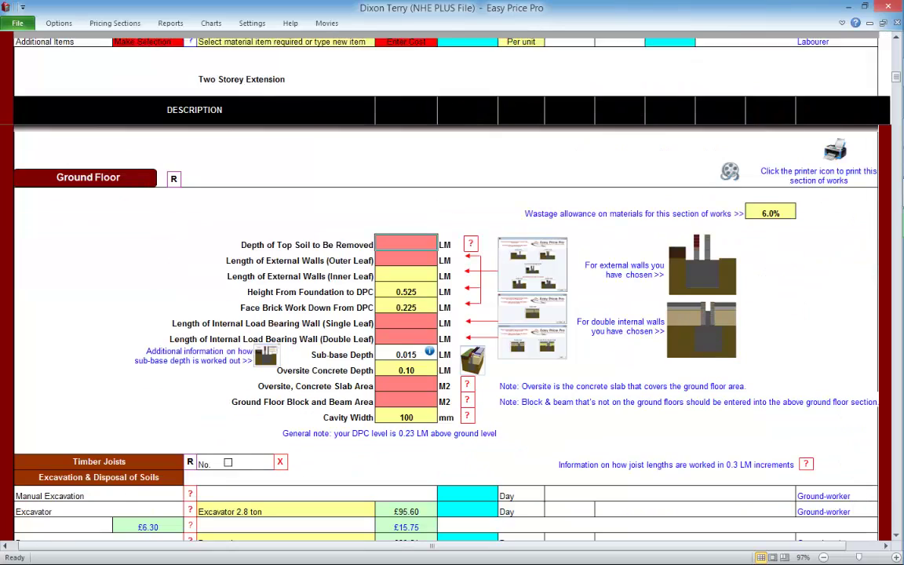
pyautogui.write('.3')
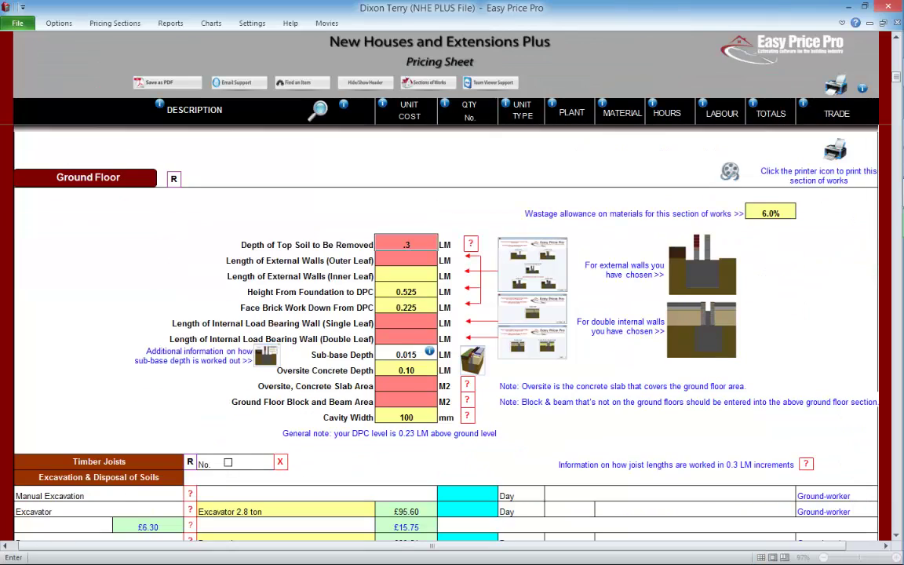
pyautogui.press('Return')
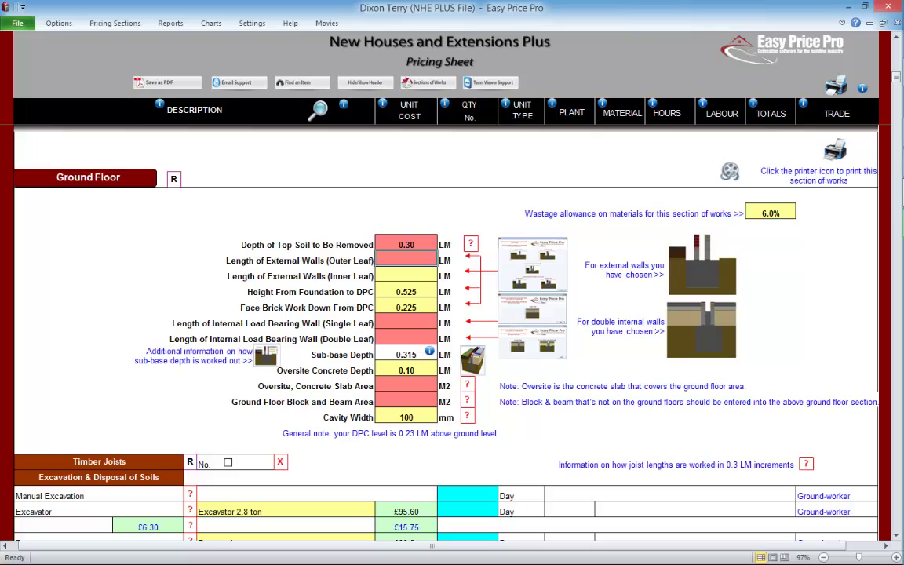
pyautogui.write('56')
pyautogui.press('Return')
# Step: Set the internal load bearing walls to 7.9 LM single leaf and 13.6 LM double leaf, and the oversite concrete slab area to 121.04 M2
pyautogui.write('7.9')
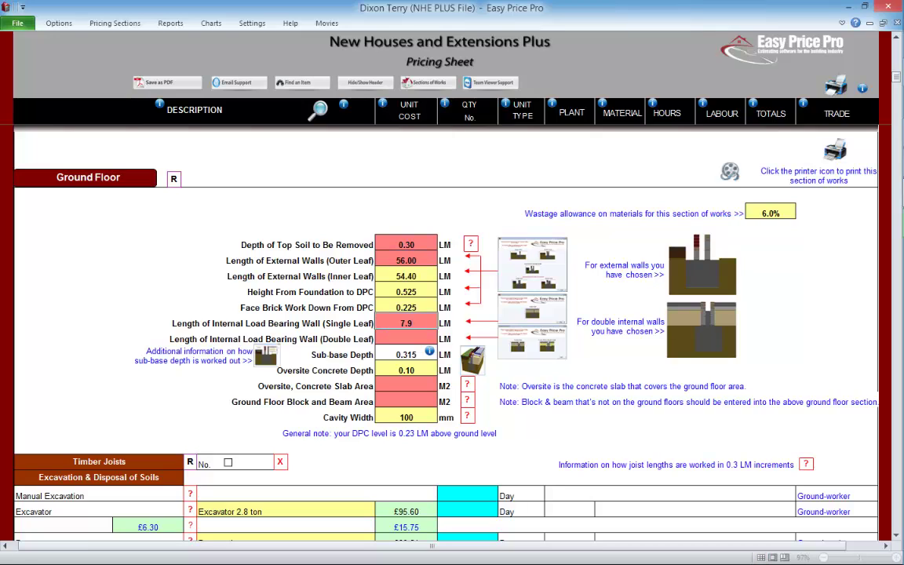
pyautogui.press('Return')
pyautogui.write('13.6')
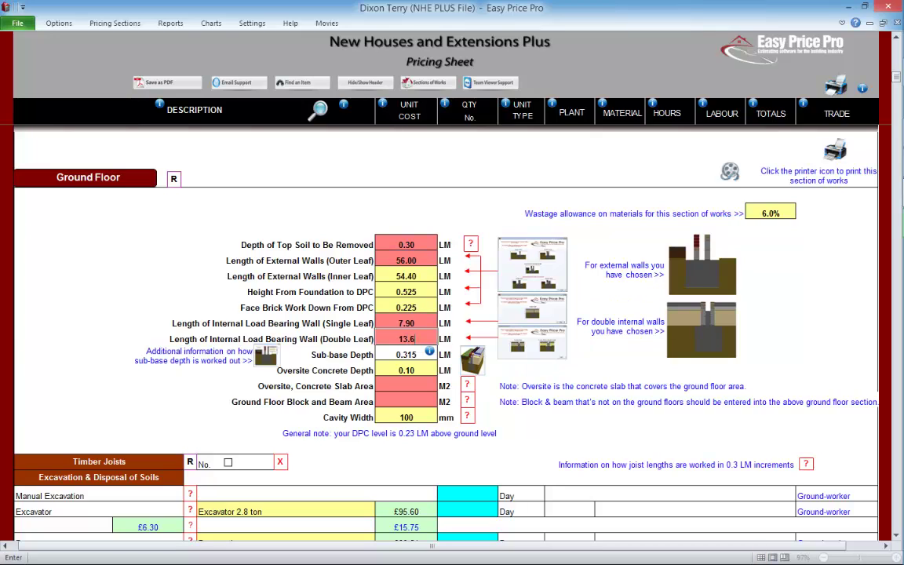
pyautogui.press('Return')
pyautogui.write('121.04')
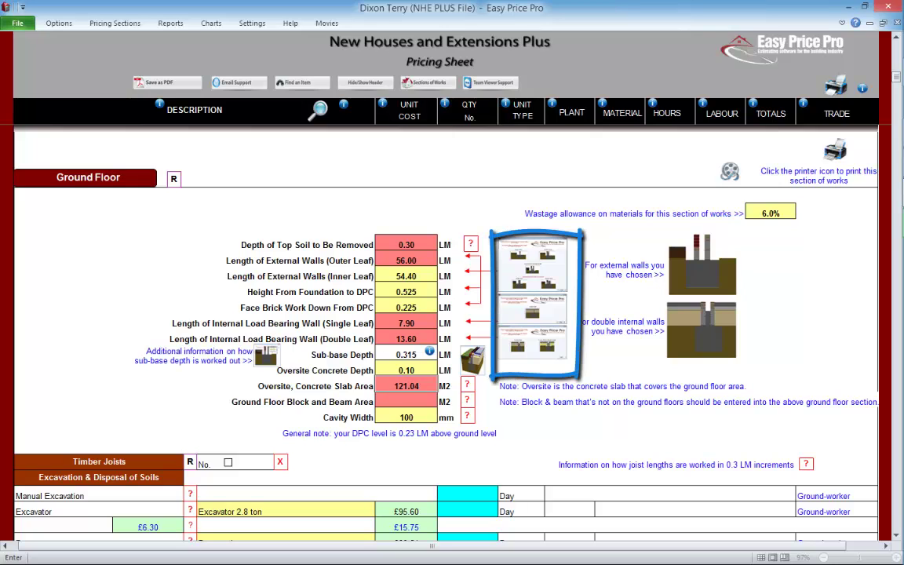
pyautogui.press('Return')
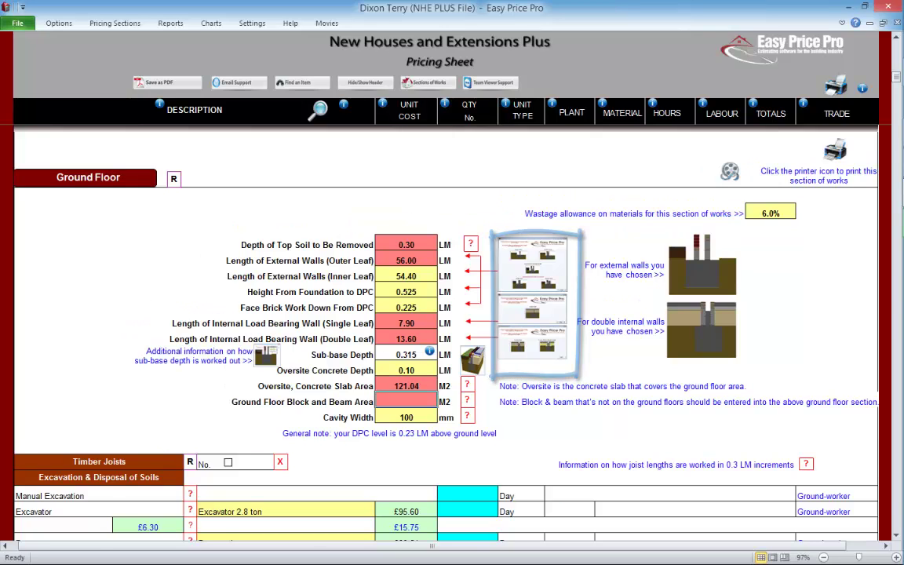
# Step: Set the Ground Floor quantities for the Excavator 2.8 ton and the Dumper 4 ton to 1 day each
pyautogui.scroll(-1, 446, 329)
pyautogui.scroll(-2, 446, 332)
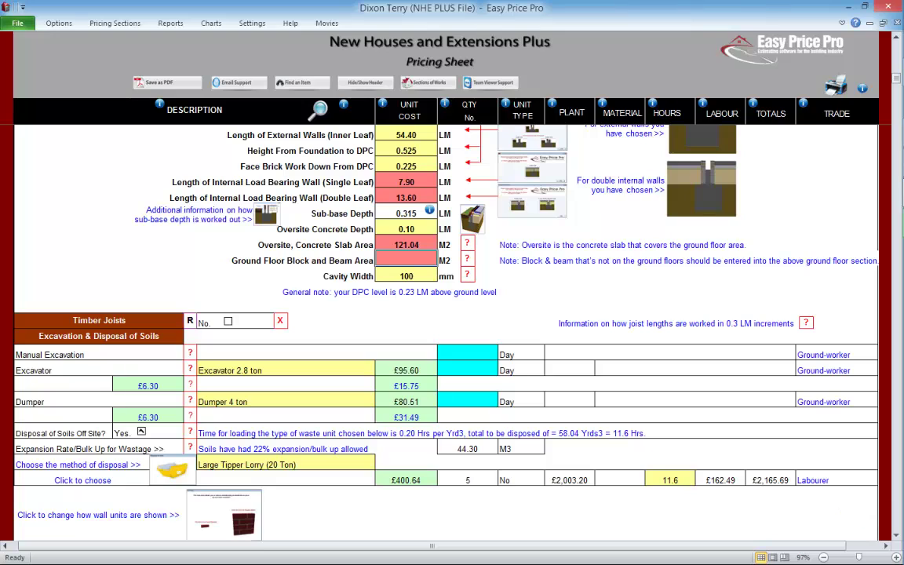
pyautogui.click(468, 369)
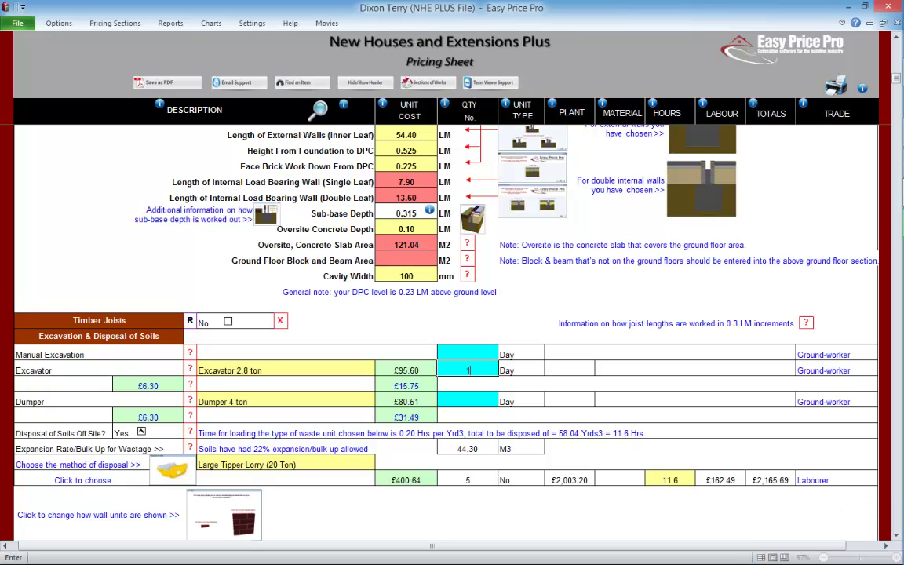
pyautogui.write('1')
pyautogui.press('Return')
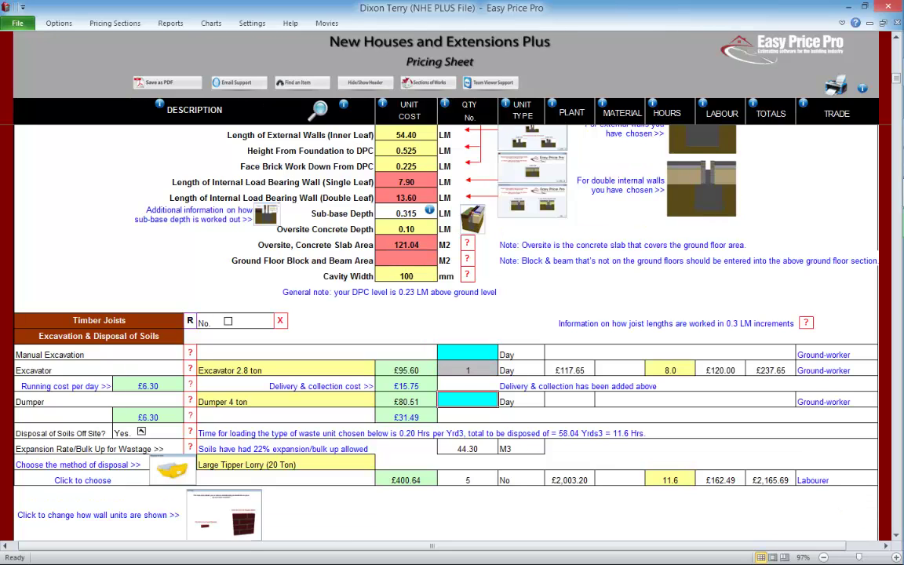
pyautogui.write('1')
pyautogui.press('Return')
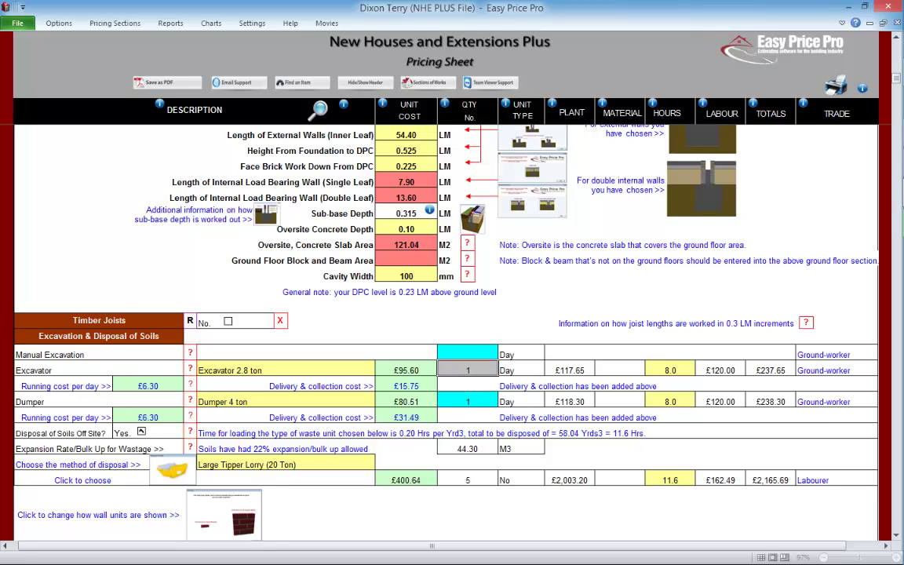
# Step: Change the Brick to DPC material under Walls Below DPC to Allowance per Thousand Bricks £500.00
pyautogui.scroll(-4, 408, 313)
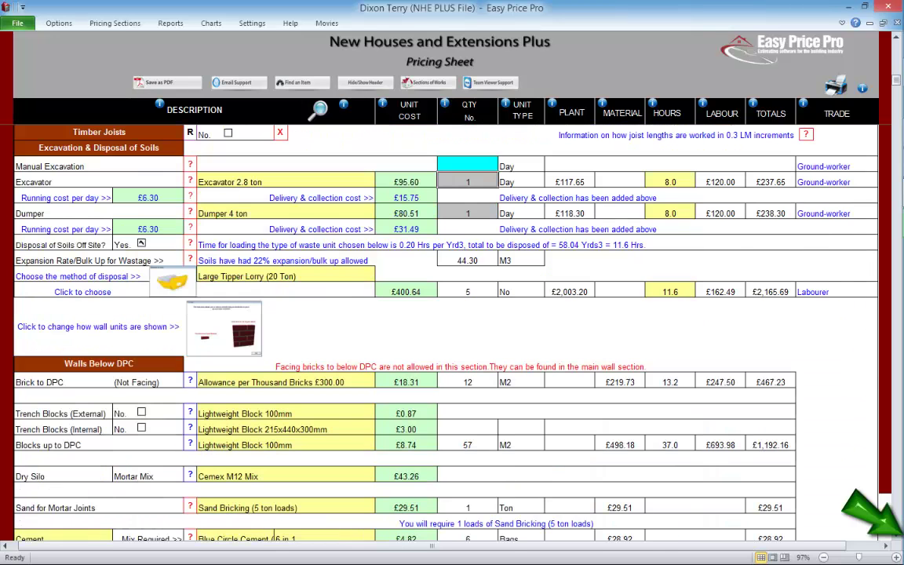
pyautogui.scroll(-2, 408, 314)
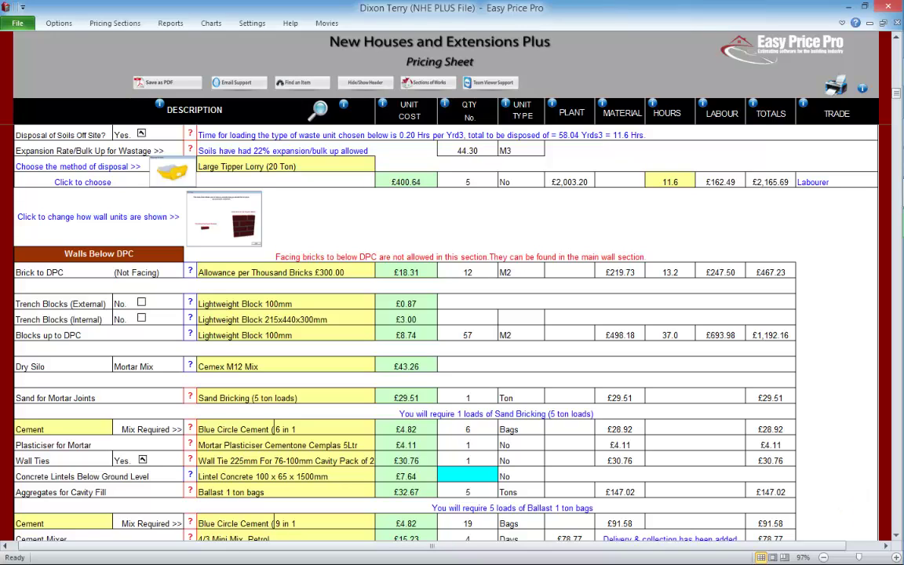
pyautogui.click(314, 272)
pyautogui.click(380, 272)
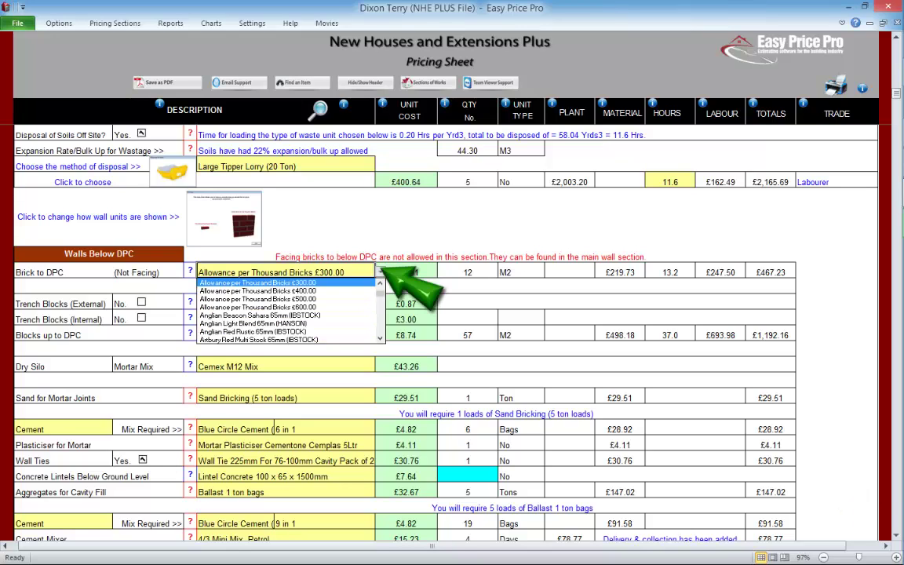
pyautogui.click(292, 299)
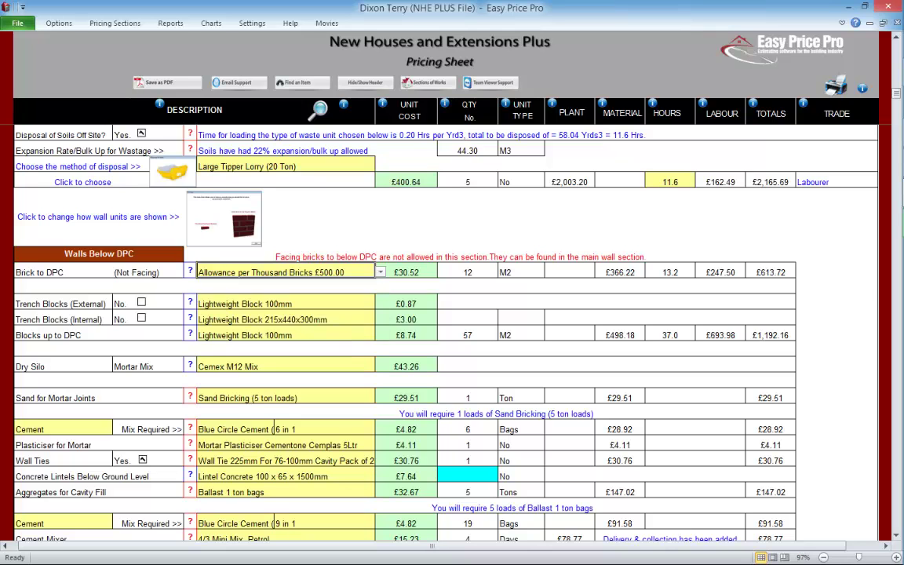
# Step: In the Walls section, specify that the external wall lengths are the same as the walls in the oversite
pyautogui.scroll(-5, 886, 535)
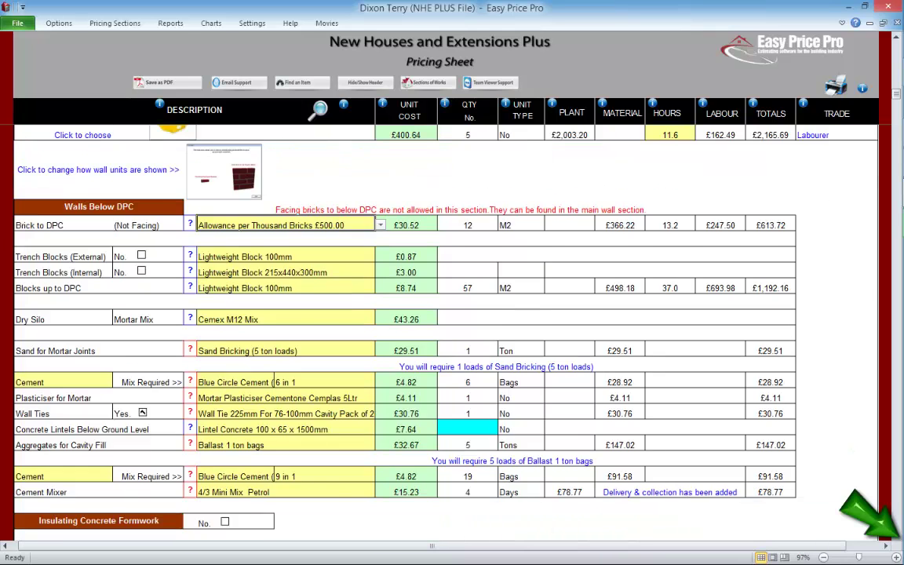
pyautogui.scroll(-4, 886, 535)
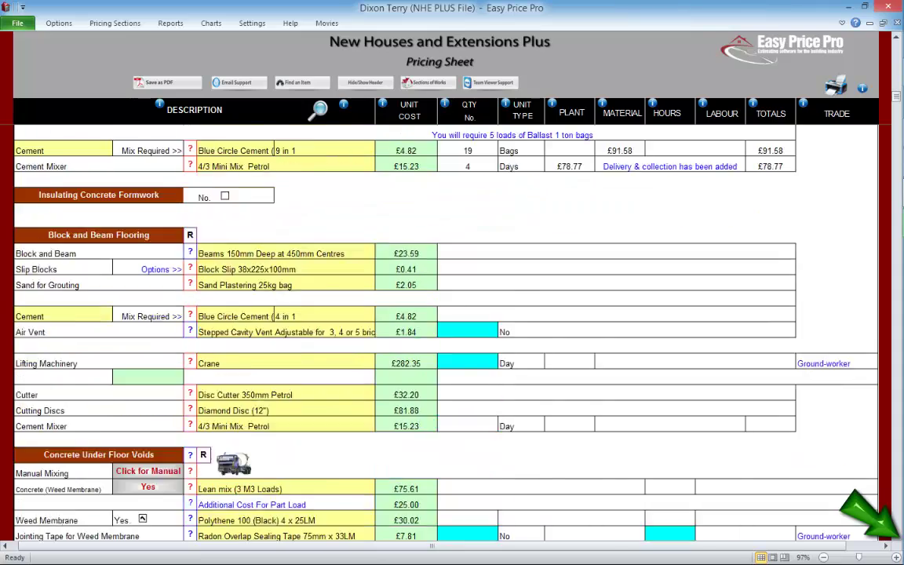
pyautogui.scroll(-8, 886, 537)
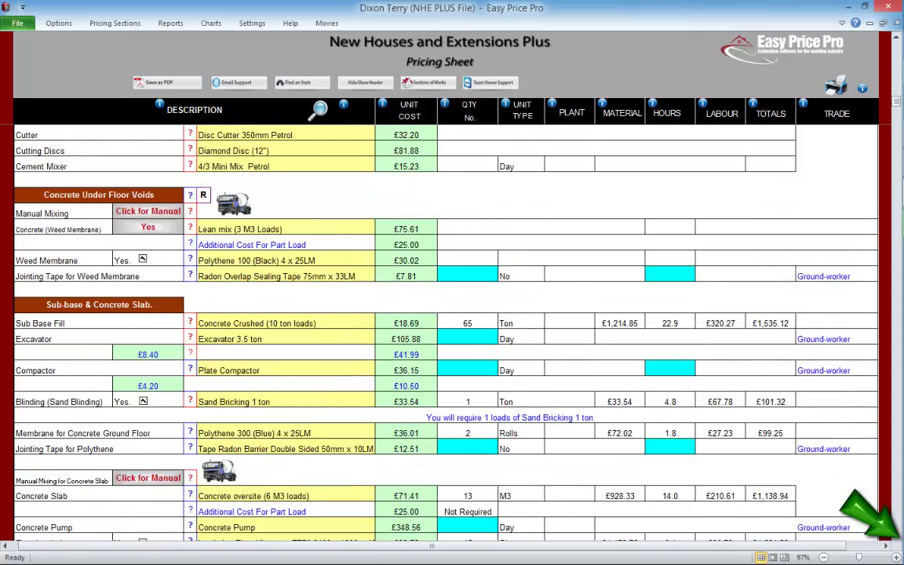
pyautogui.scroll(-8, 887, 535)
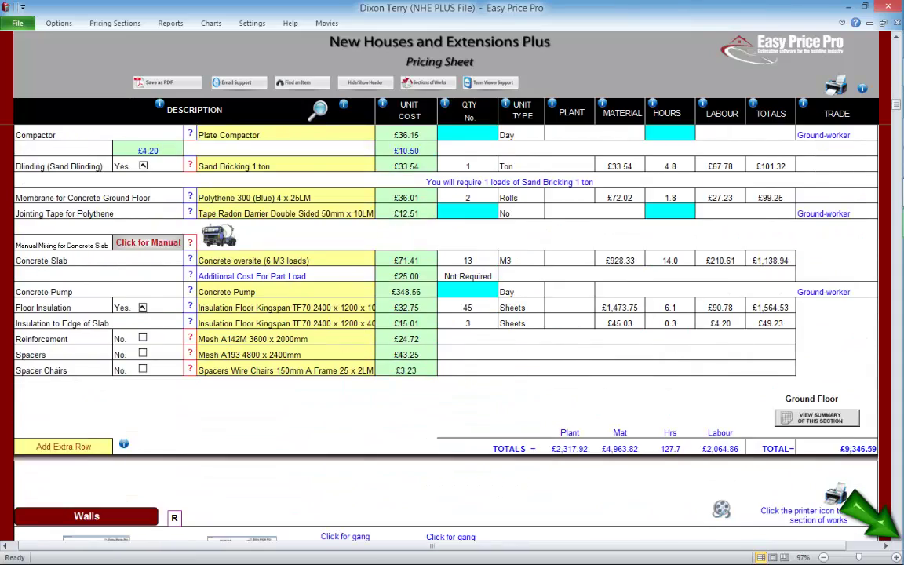
pyautogui.scroll(-2, 887, 535)
pyautogui.click(564, 252)
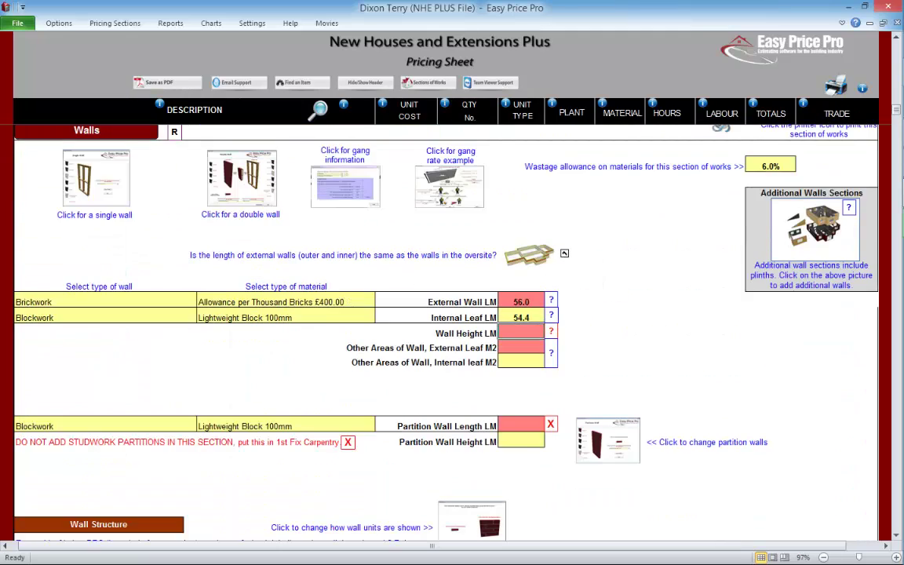
# Step: In the Walls section, set the wall height to 2.4 LM, the other external leaf wall areas to 7.5 M2, and the partition wall length to 15 LM
pyautogui.write('2.4')
pyautogui.press('Return')
pyautogui.write('7.5')
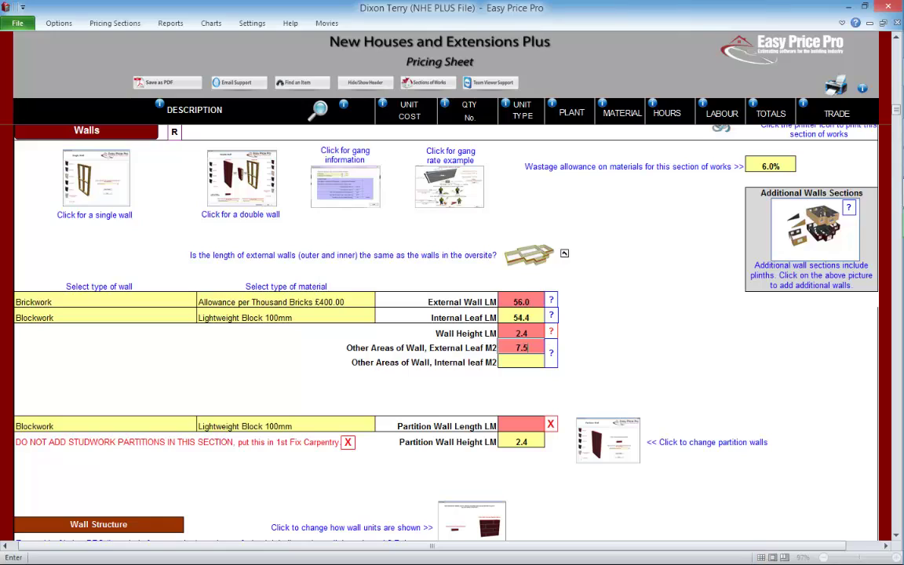
pyautogui.press('Return')
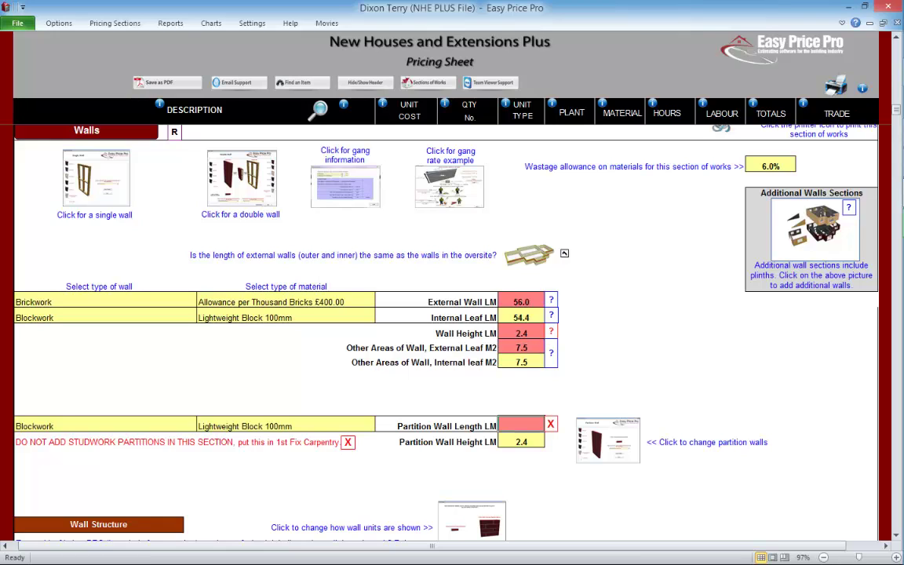
pyautogui.write('15')
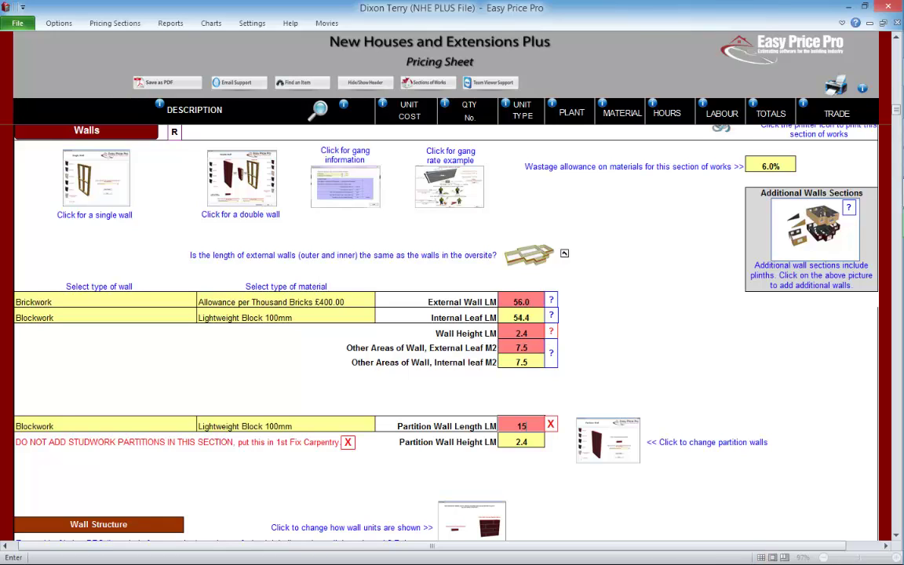
pyautogui.press('Return')
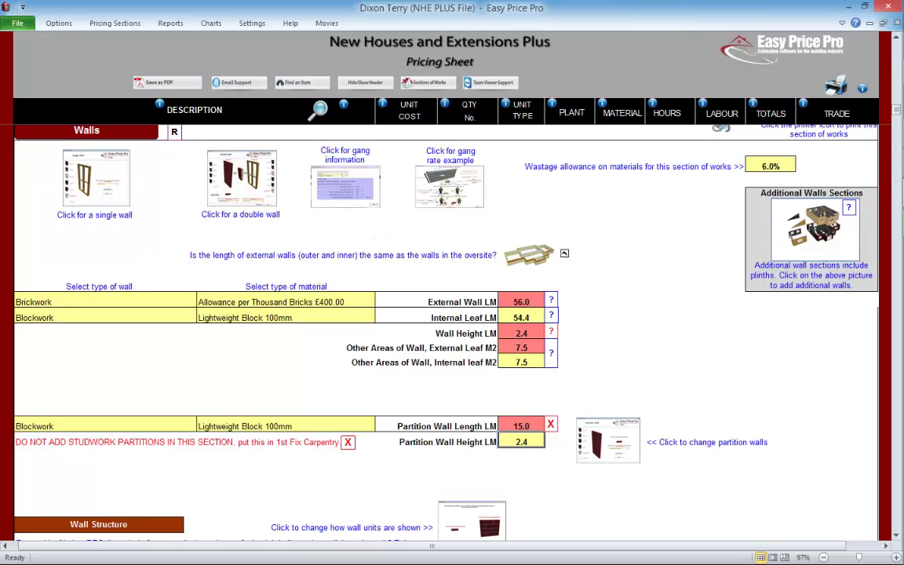
# Step: Switch the DPC for partition walls to No and back to Yes
pyautogui.scroll(-2, 447, 337)
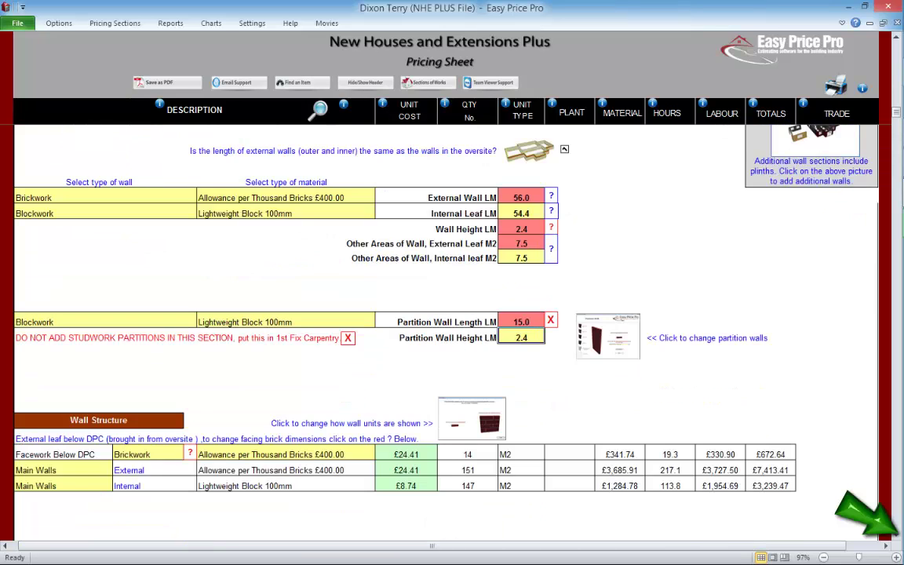
pyautogui.scroll(-1, 405, 353)
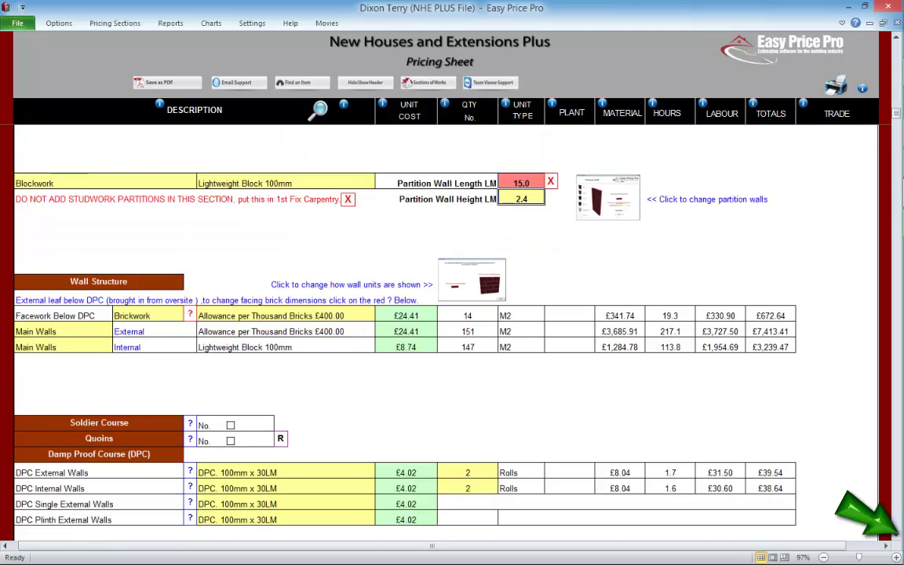
pyautogui.scroll(-3, 405, 353)
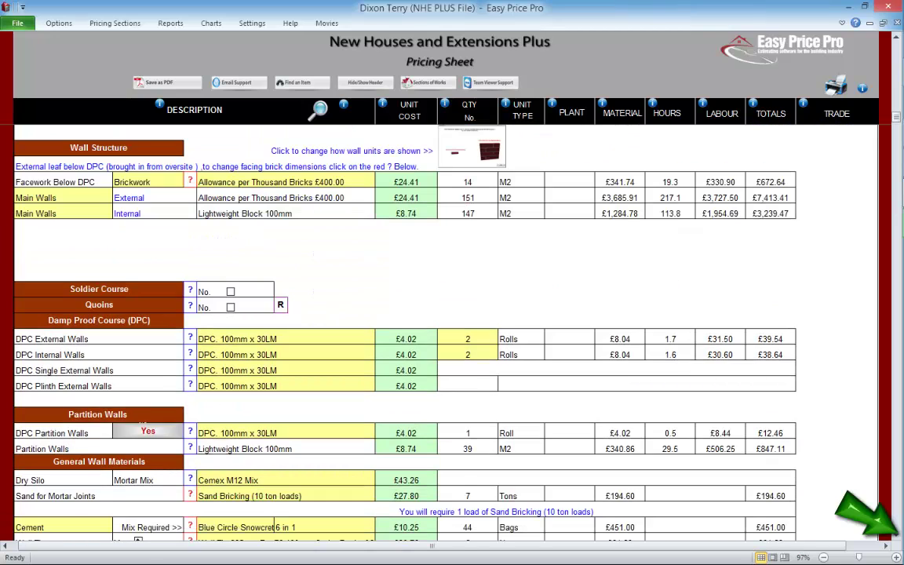
pyautogui.scroll(-3, 405, 314)
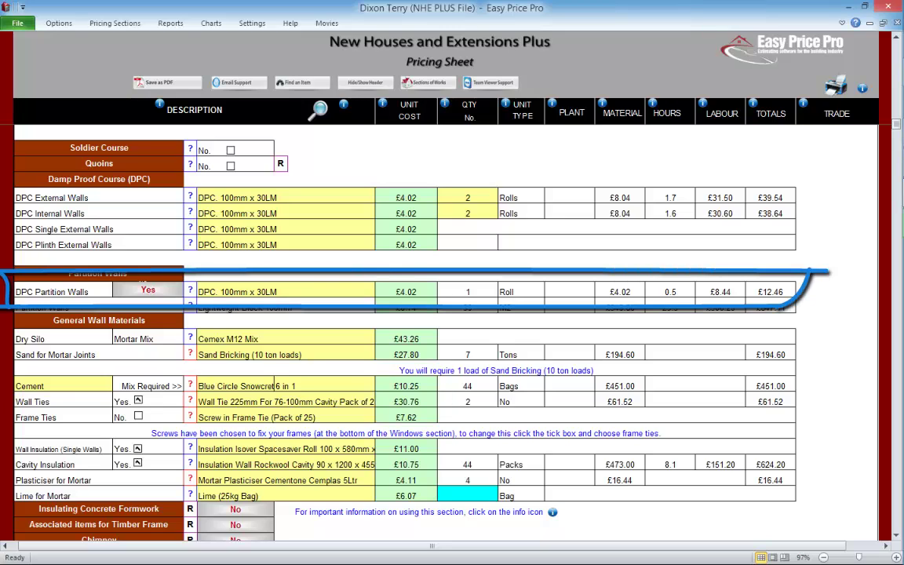
pyautogui.click(141, 289)
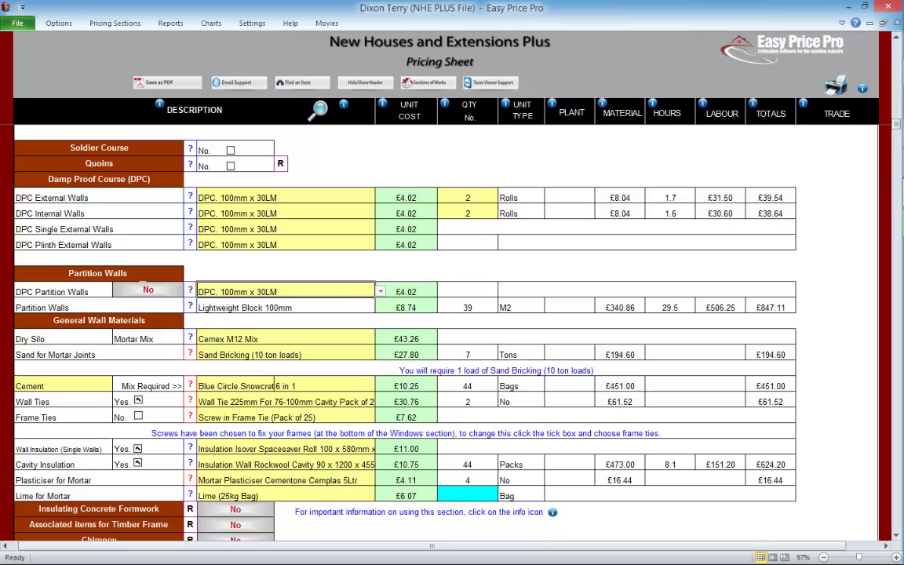
pyautogui.click(146, 289)
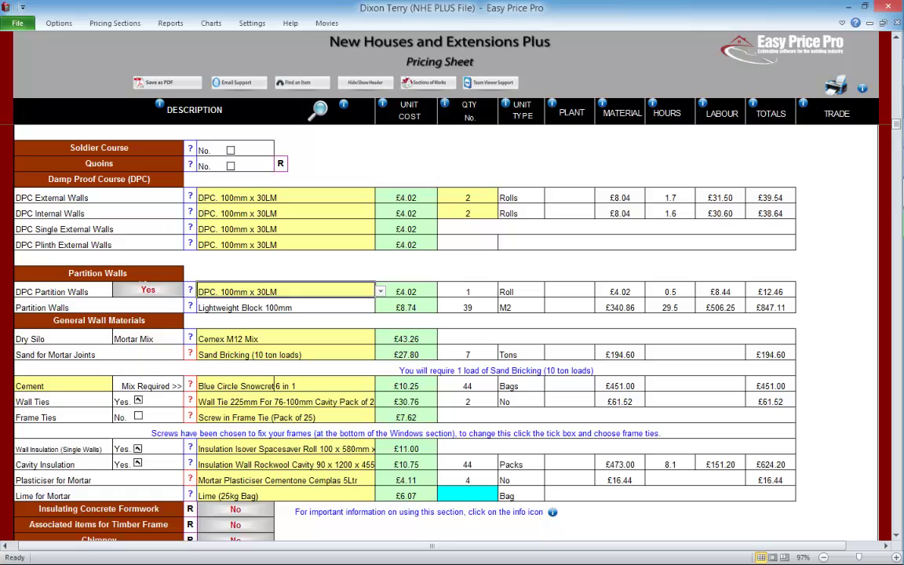
# Step: Change the wall ties material under General Wall Materials to Wall Tie 225mm For 76-100mm Cavity Pack of 25
pyautogui.click(235, 401)
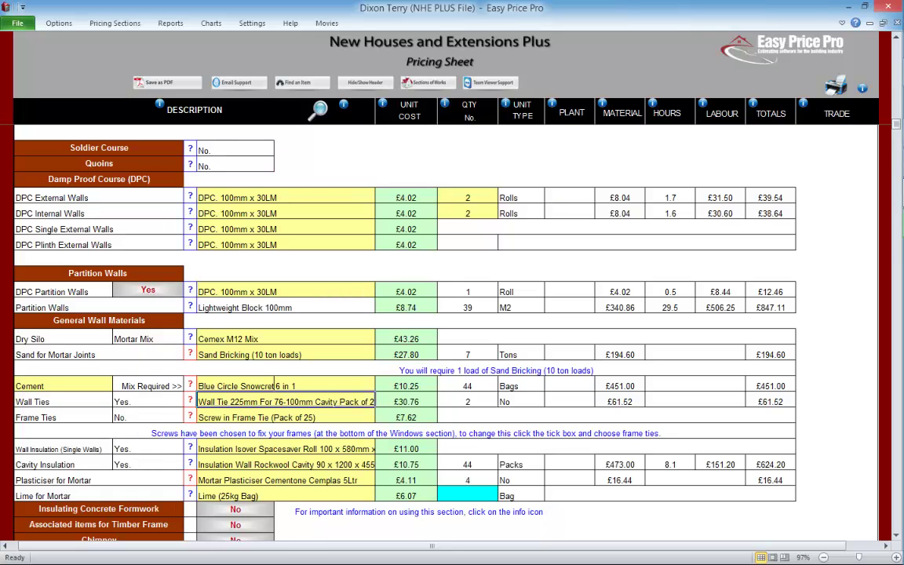
pyautogui.click(317, 110)
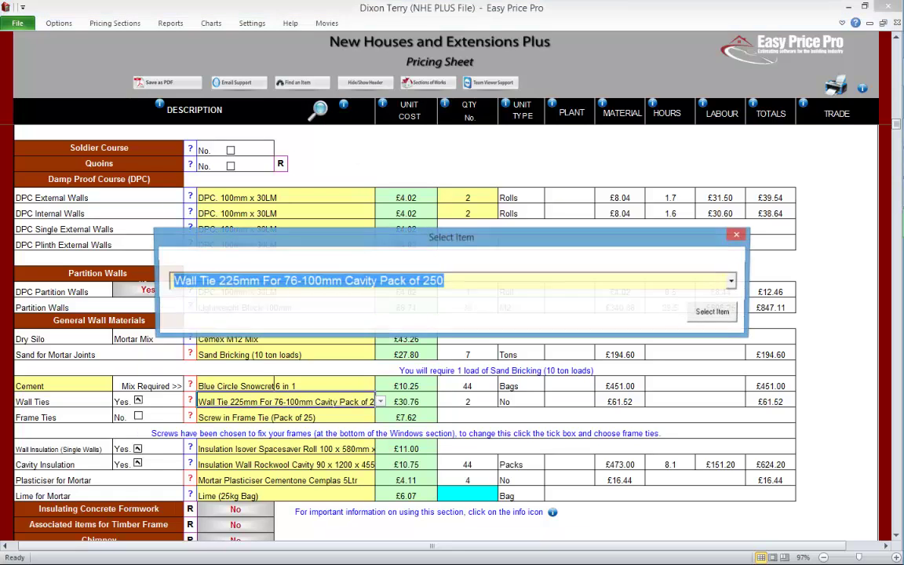
pyautogui.click(733, 280)
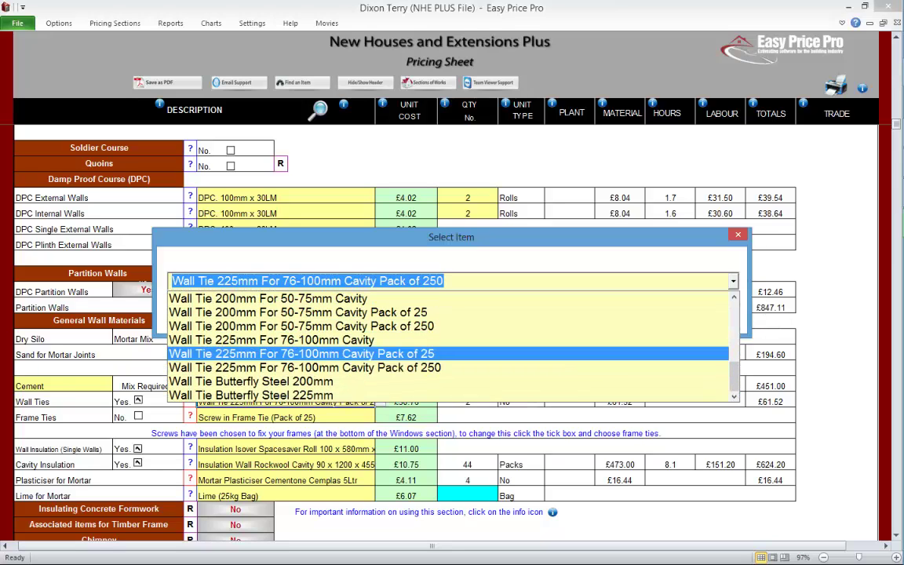
pyautogui.click(298, 354)
pyautogui.click(714, 311)
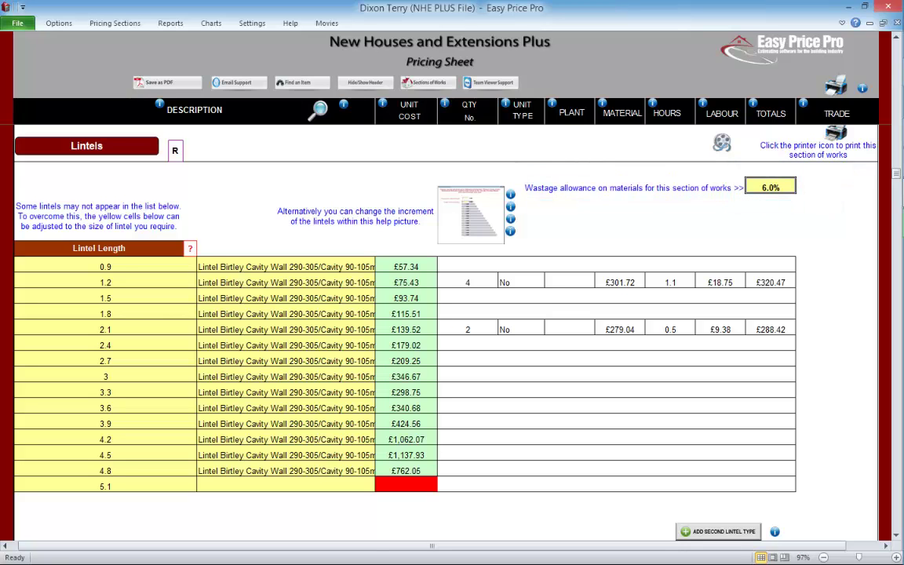
# Step: Review the Lintels section down to its totals and go to the 1st Fix Carpentry section
pyautogui.scroll(-5, 444, 329)
pyautogui.scroll(-10, 444, 329)
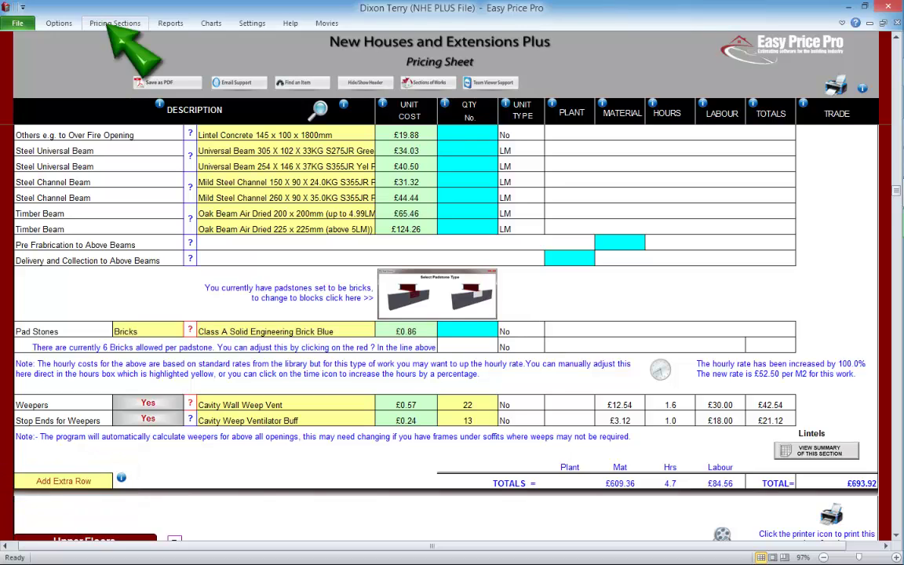
pyautogui.click(115, 23)
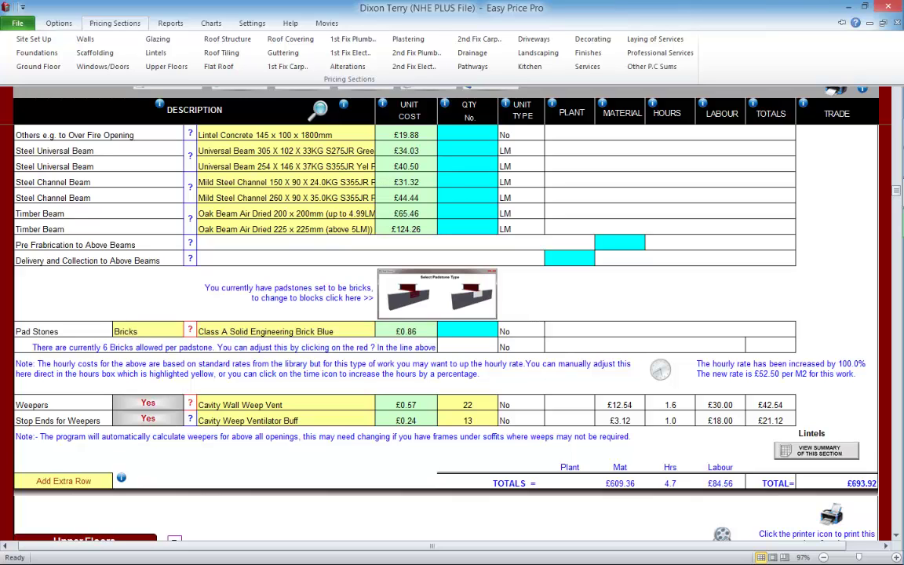
pyautogui.click(288, 66)
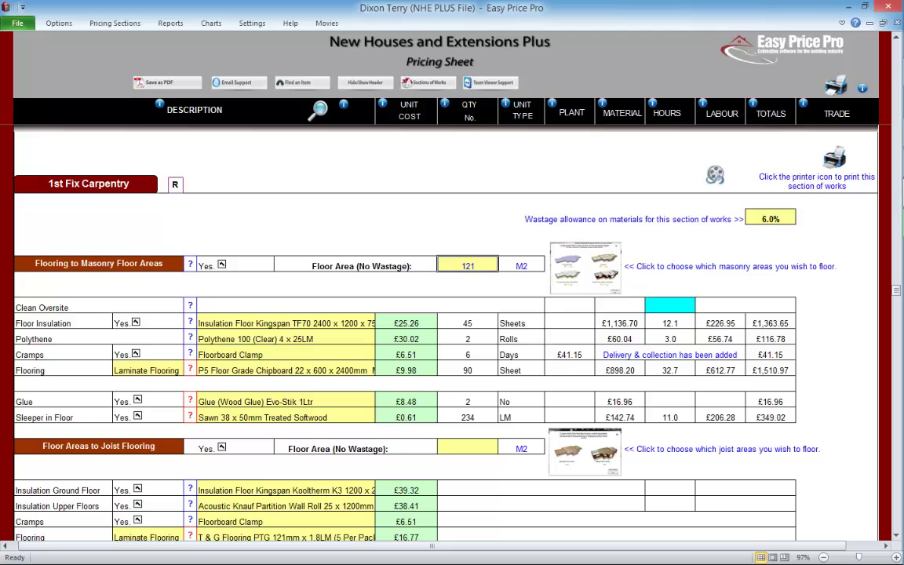
# Step: View the masonry floor areas included in the 1st Fix flooring, read the related help, and exit without changes
pyautogui.click(584, 267)
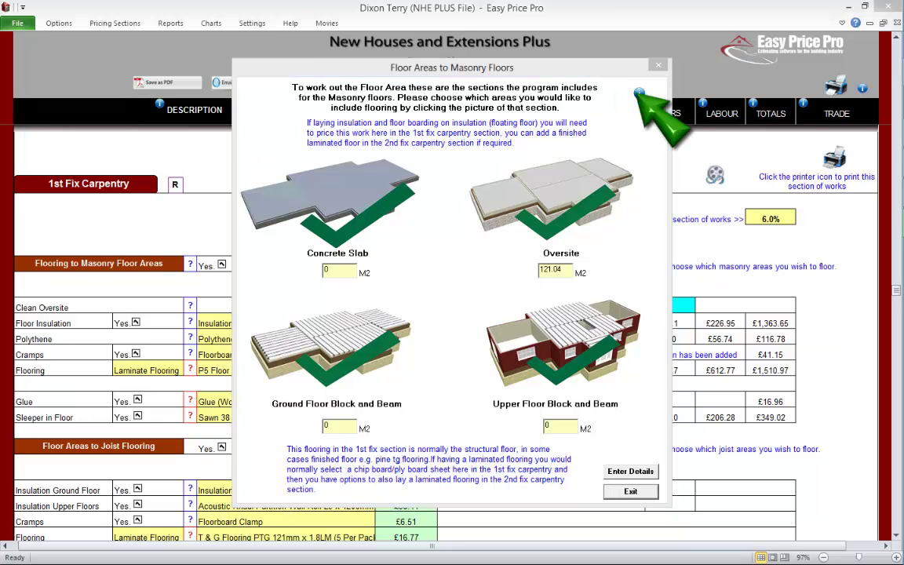
pyautogui.click(638, 93)
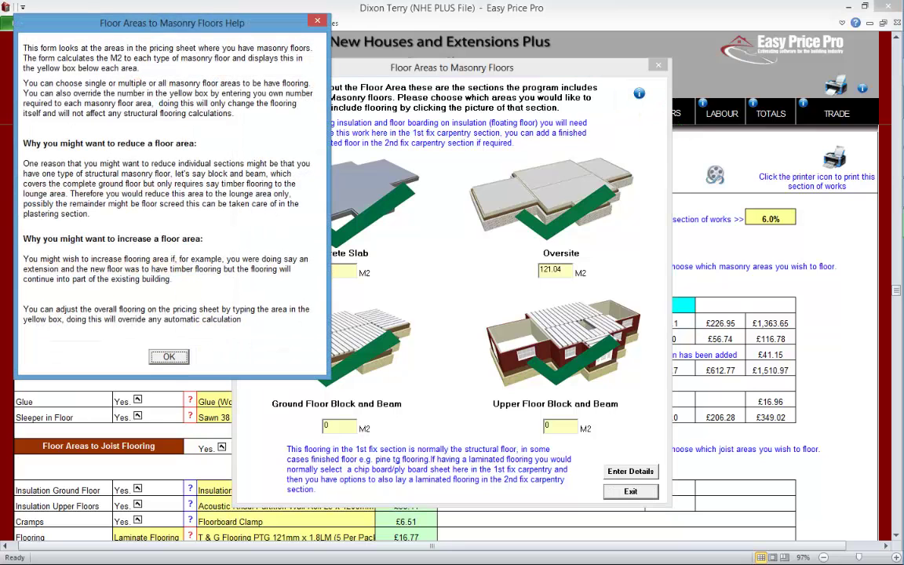
pyautogui.click(169, 356)
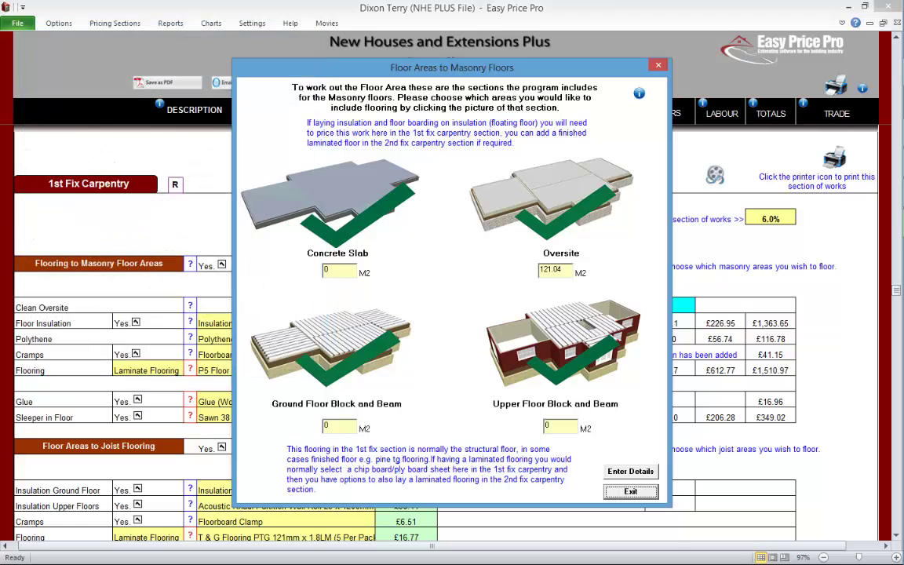
pyautogui.click(637, 490)
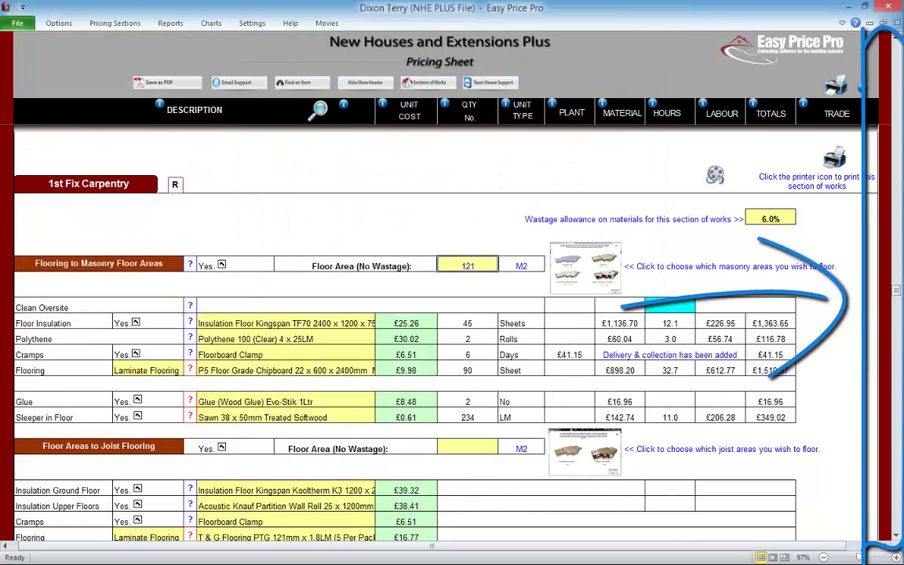
# Step: Look through the 2nd Fix Carpentry, Decorating and Other P.C. Sums sections, ending at the overall costing below the P.C. sums
pyautogui.click(115, 23)
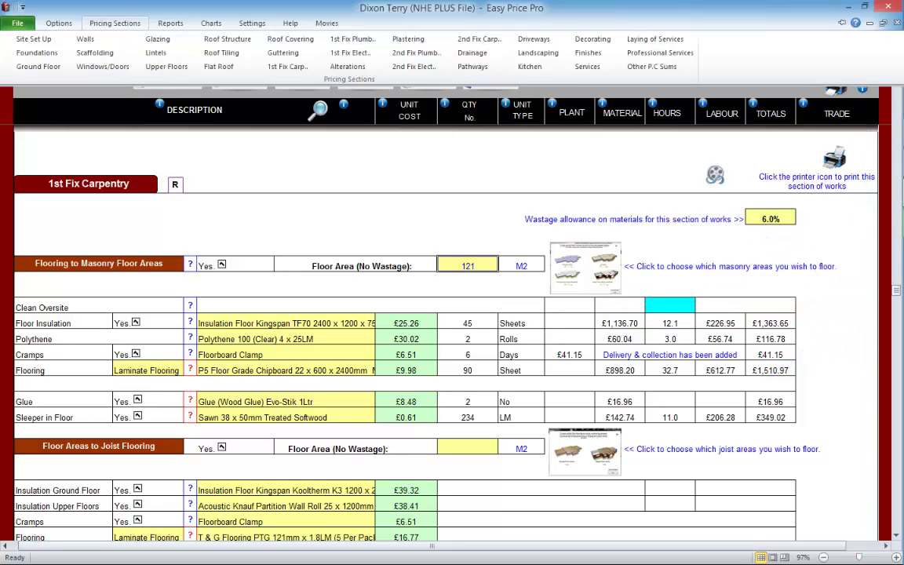
pyautogui.click(479, 38)
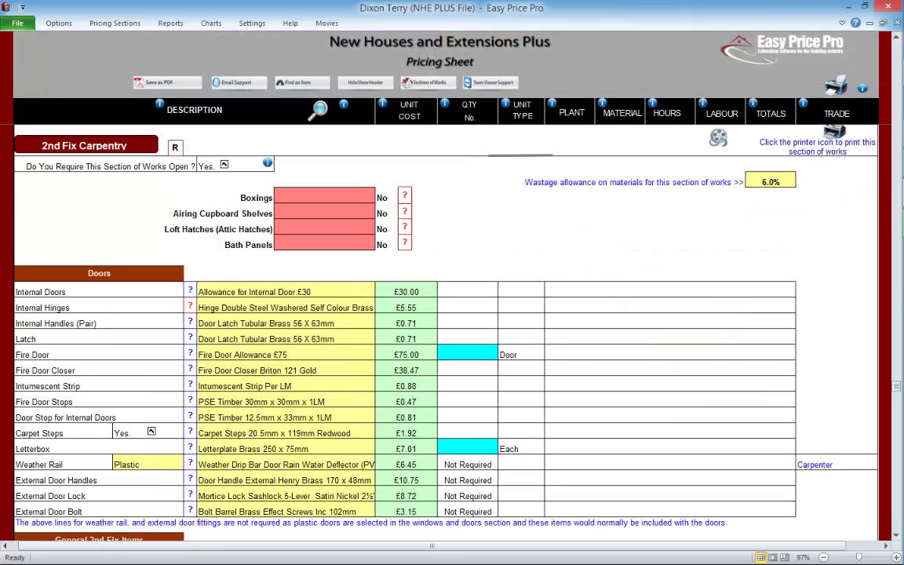
pyautogui.click(427, 82)
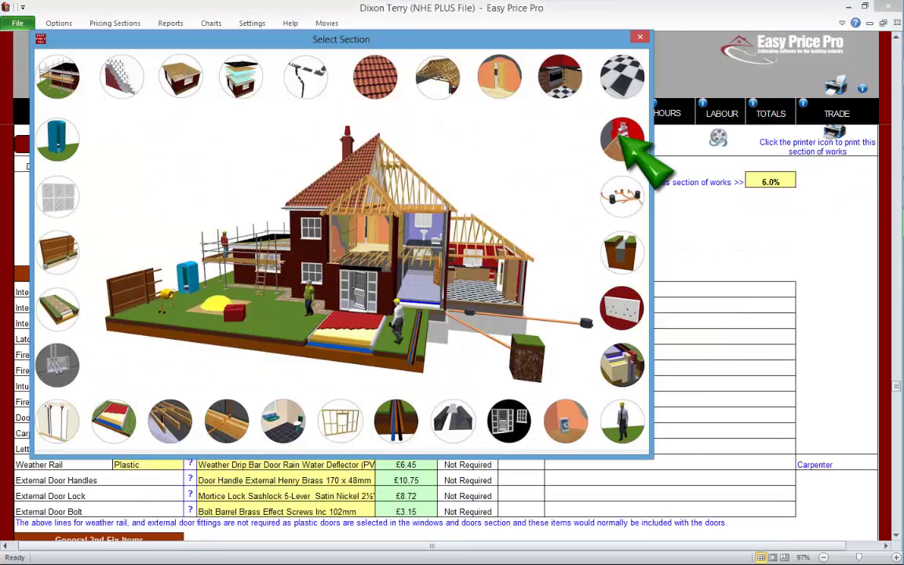
pyautogui.click(621, 137)
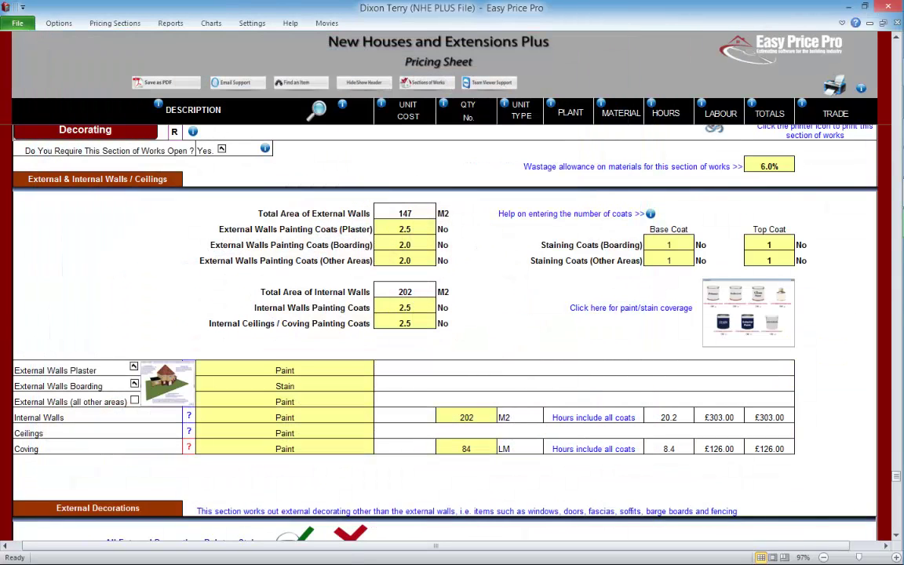
pyautogui.click(114, 23)
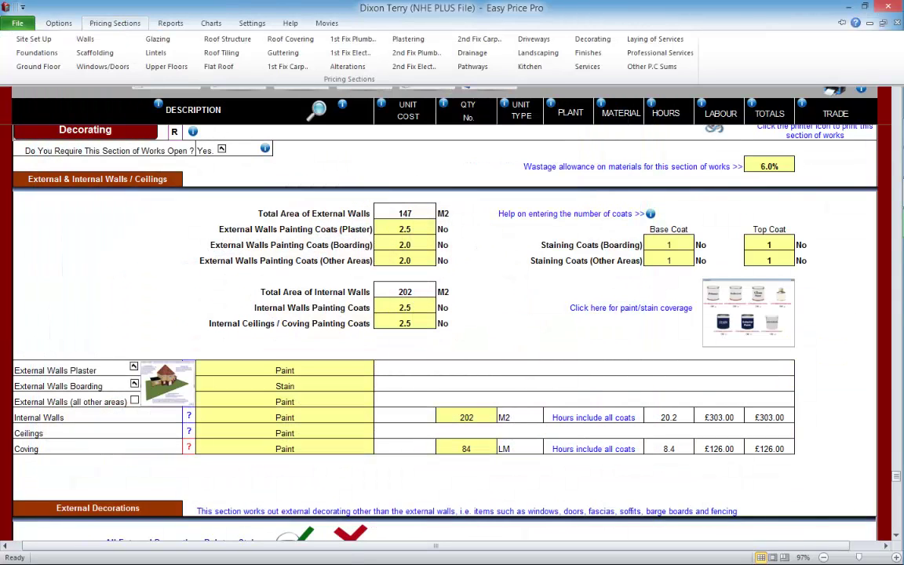
pyautogui.click(658, 66)
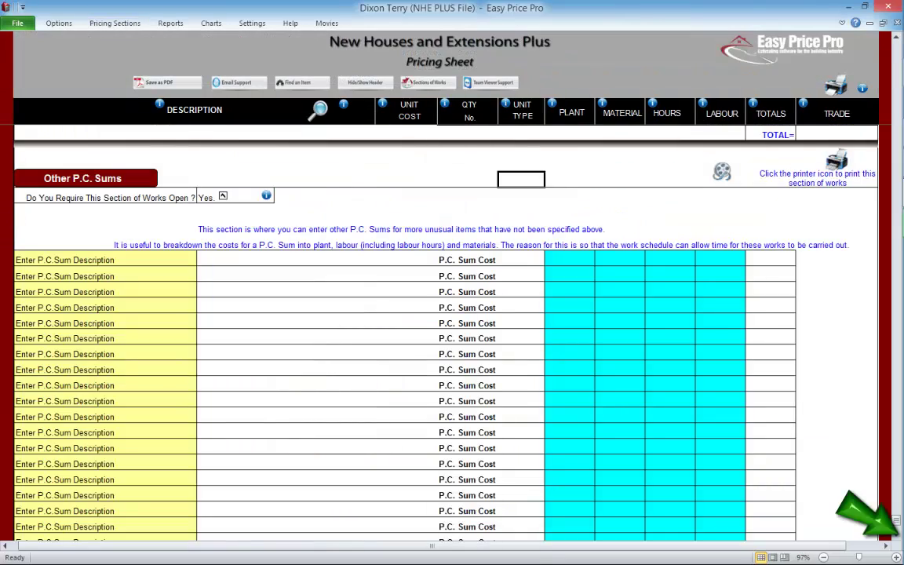
pyautogui.scroll(-5, 452, 330)
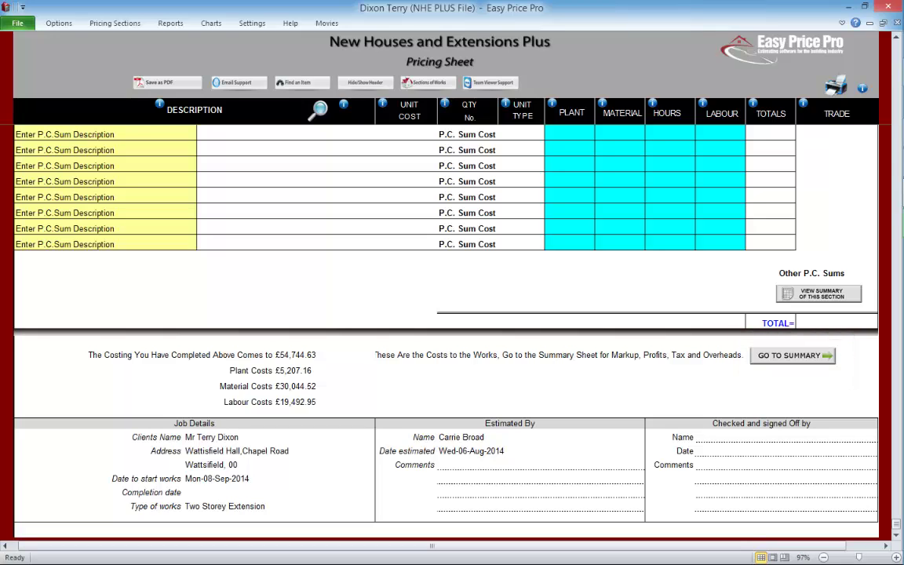
# Step: Open the Summary report and go to its totals with the mark-up margins and quotation price
pyautogui.click(170, 23)
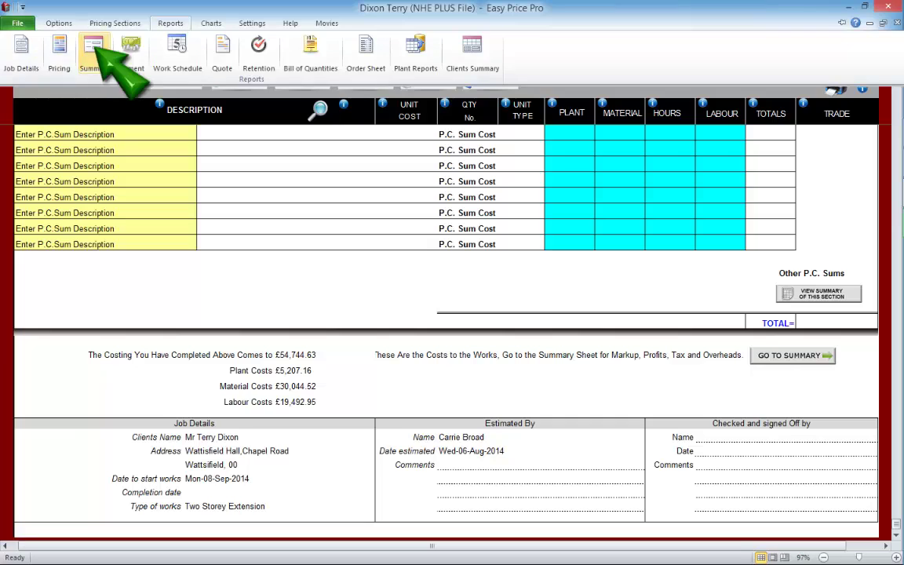
pyautogui.click(93, 49)
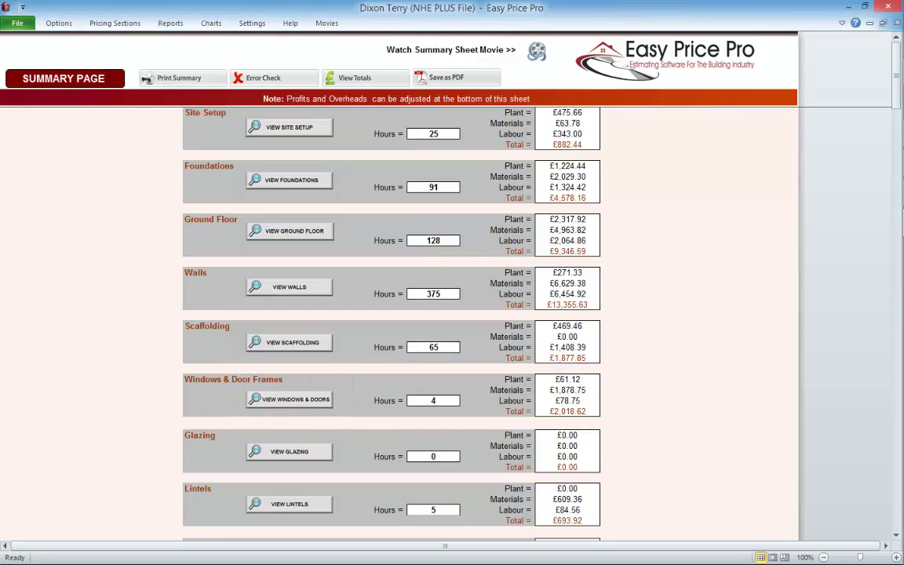
pyautogui.scroll(-1, 390, 314)
pyautogui.scroll(-6, 391, 314)
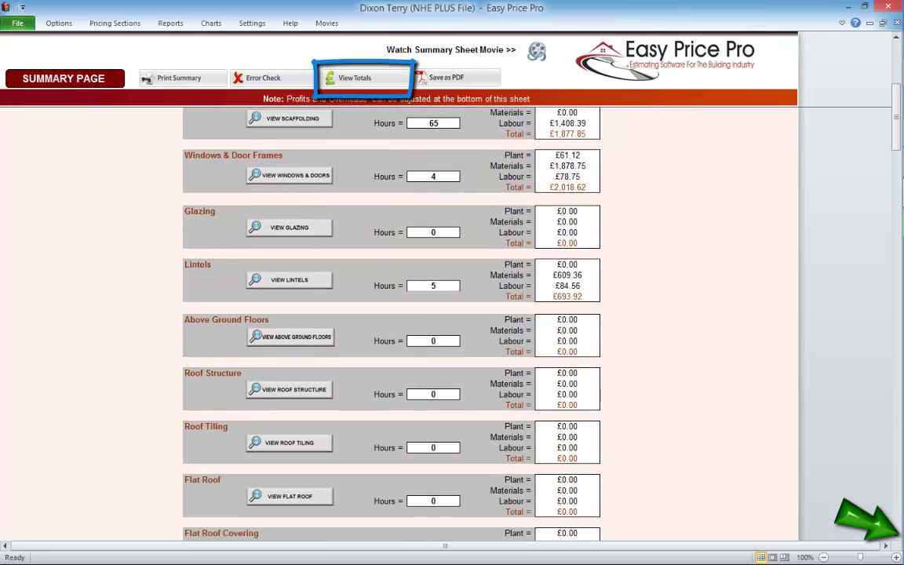
pyautogui.click(354, 77)
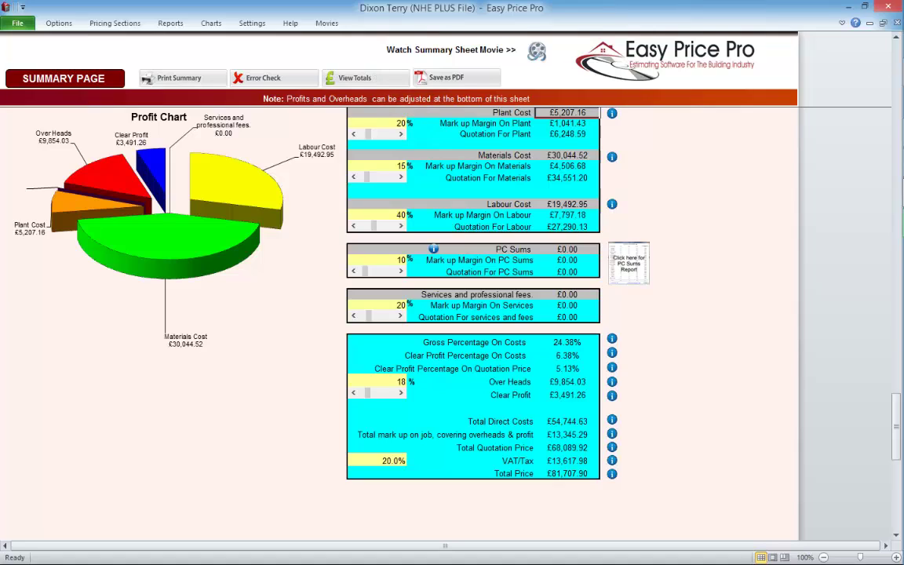
# Step: Set the mark-up margins to 20% on plant, 16% on materials and 41% on labour
pyautogui.click(353, 134)
pyautogui.click(400, 134)
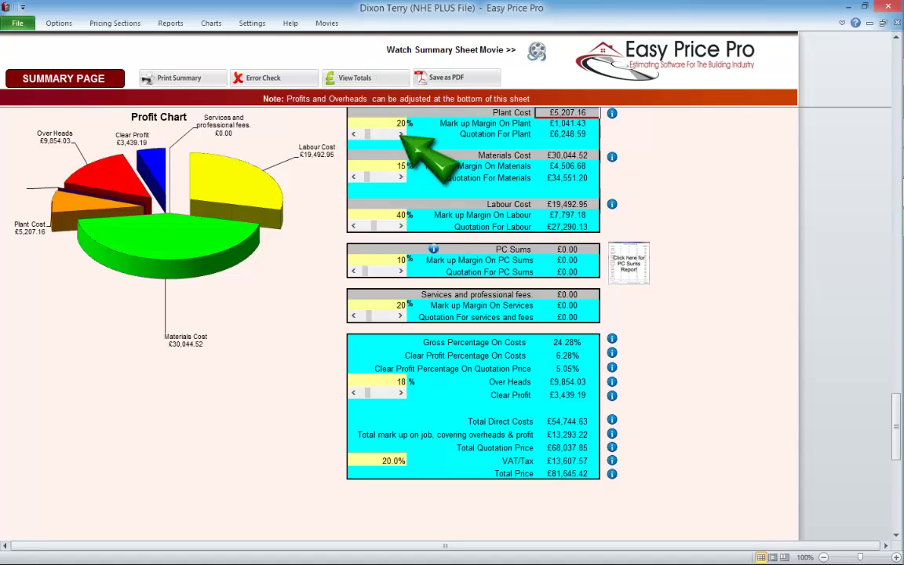
pyautogui.click(401, 178)
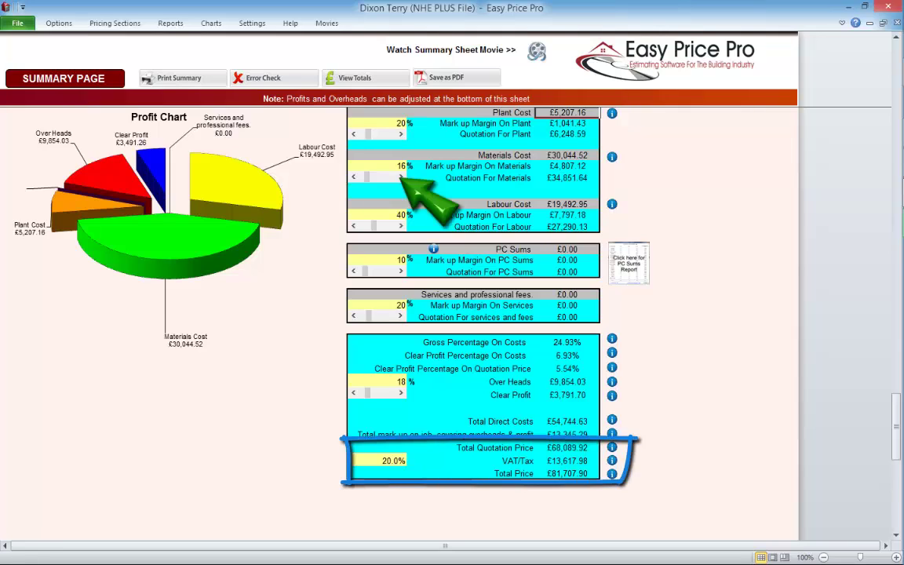
pyautogui.click(401, 226)
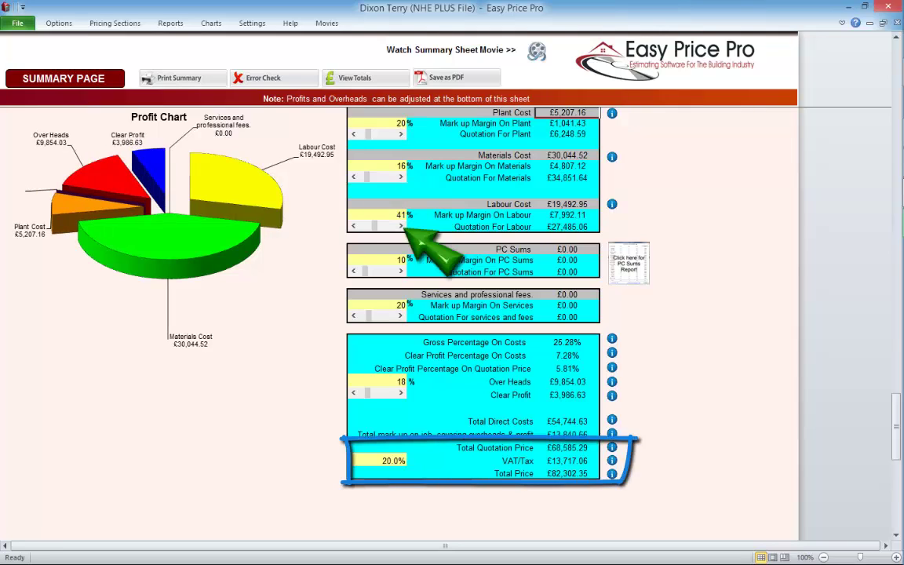
# Step: Open the Payment report, look through its stage payments and the job description payment options, and exit without changing the schedule
pyautogui.click(170, 23)
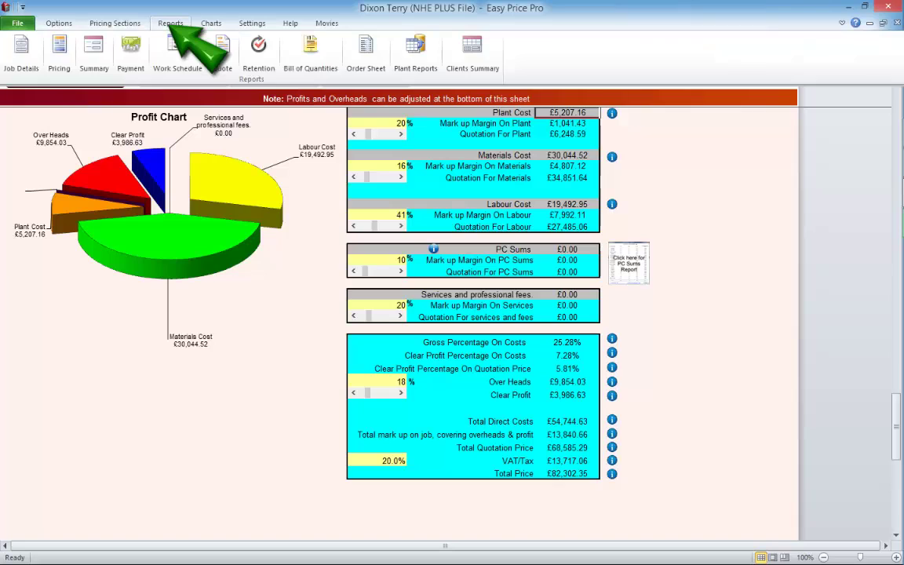
pyautogui.click(130, 51)
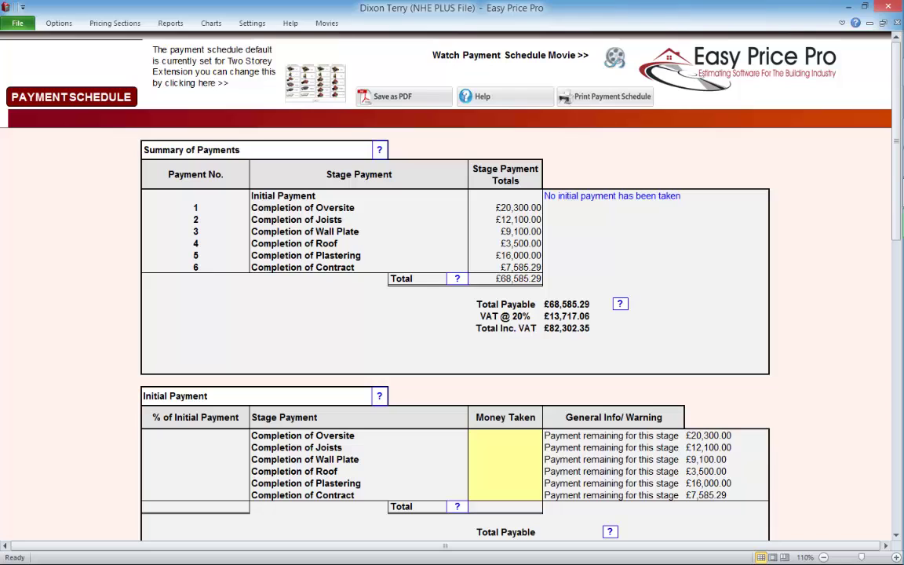
pyautogui.scroll(-8, 452, 313)
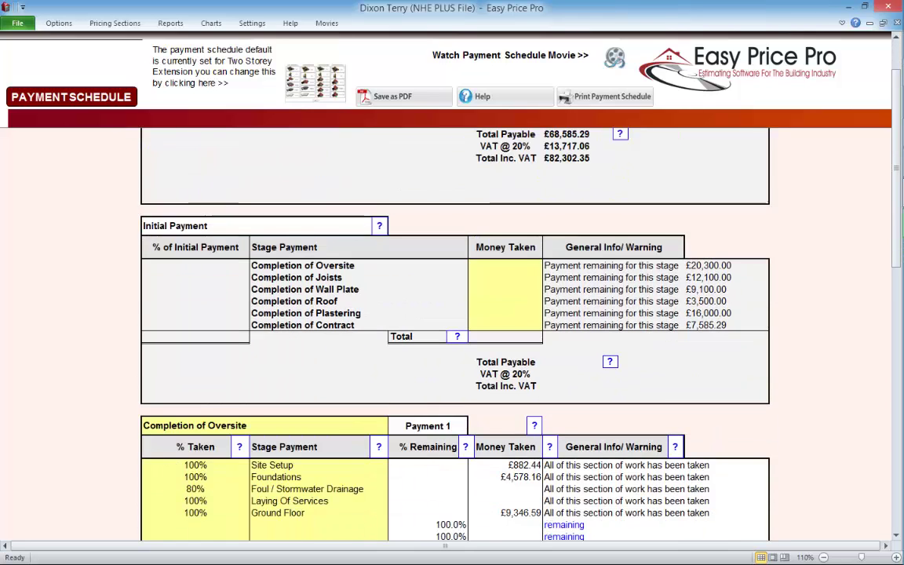
pyautogui.scroll(-1, 452, 329)
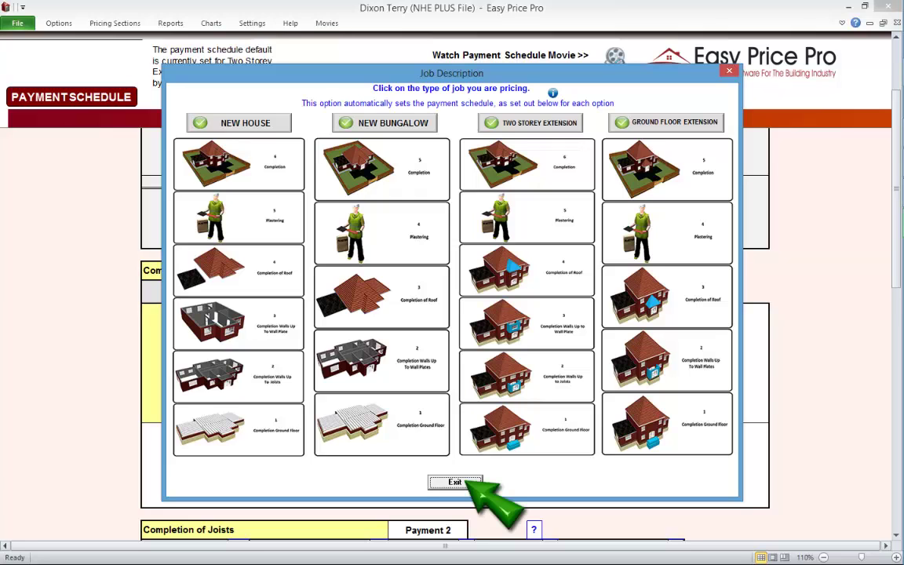
pyautogui.click(455, 481)
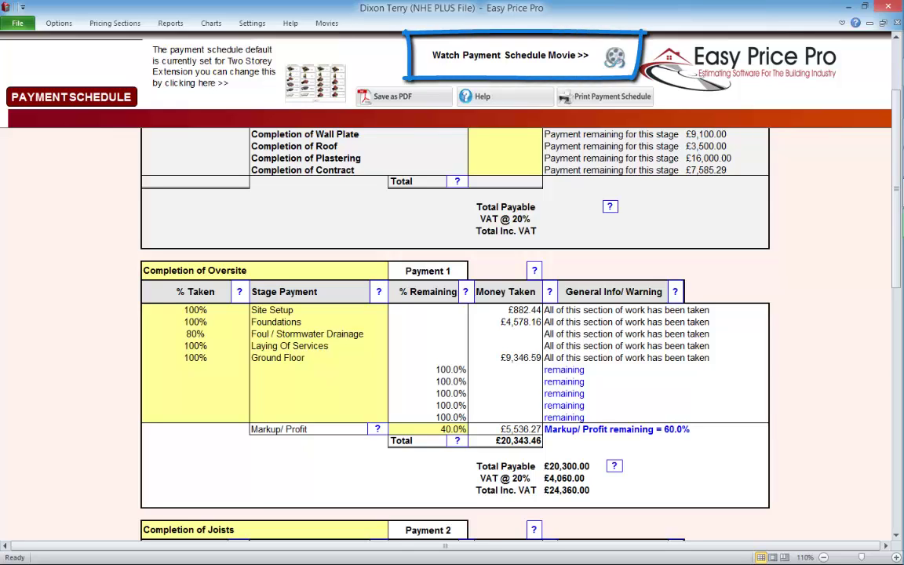
pyautogui.scroll(9, 455, 333)
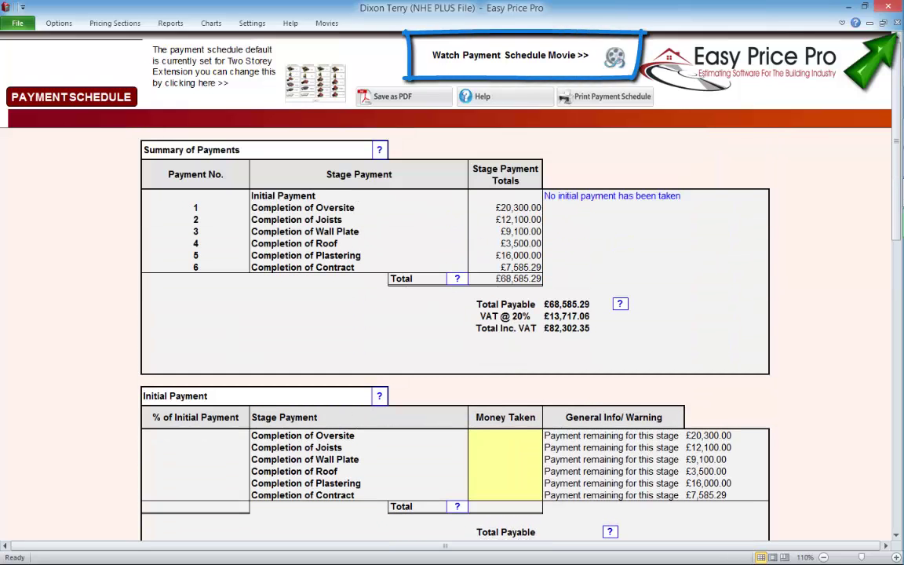
# Step: Open the Work Schedule report and examine its start and completion dates, payment due dates and works schedule chart, ending at the report
pyautogui.click(171, 24)
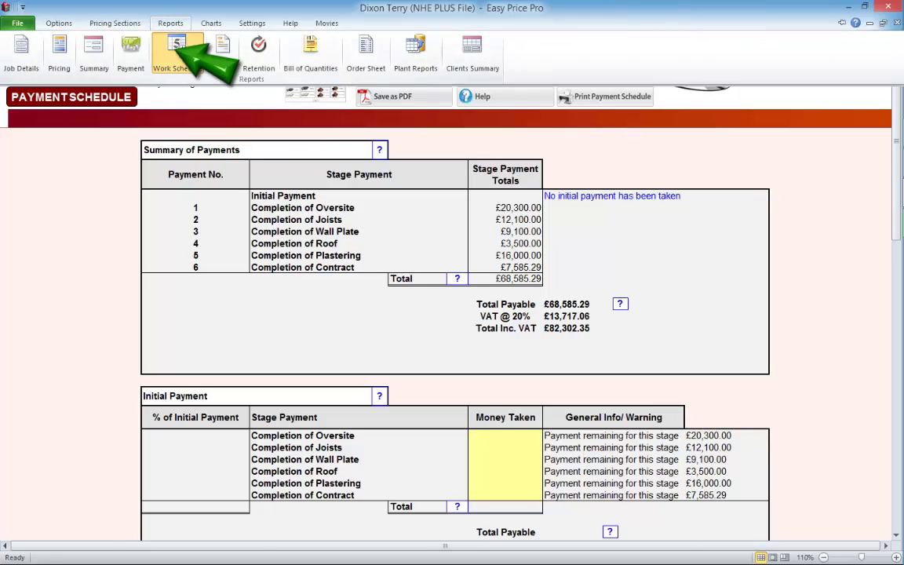
pyautogui.click(174, 52)
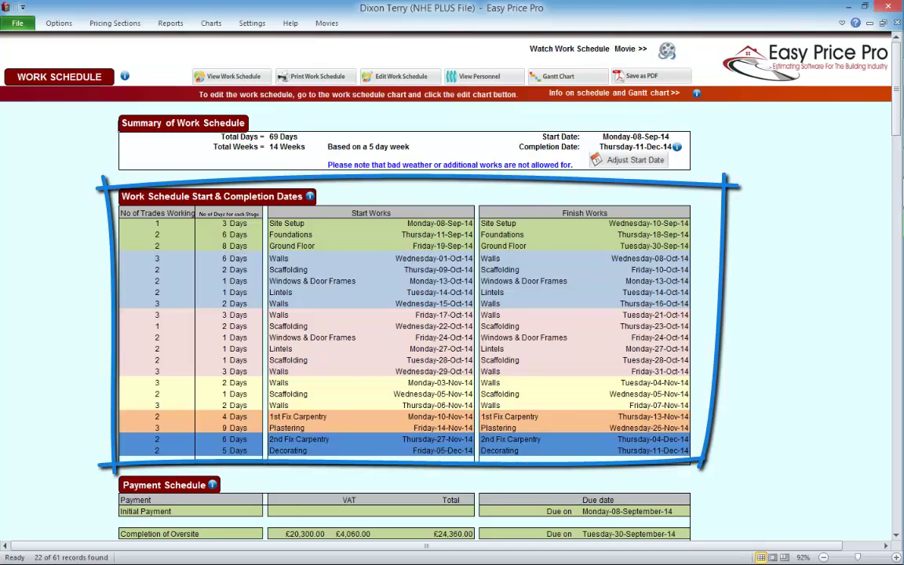
pyautogui.scroll(-4, 404, 314)
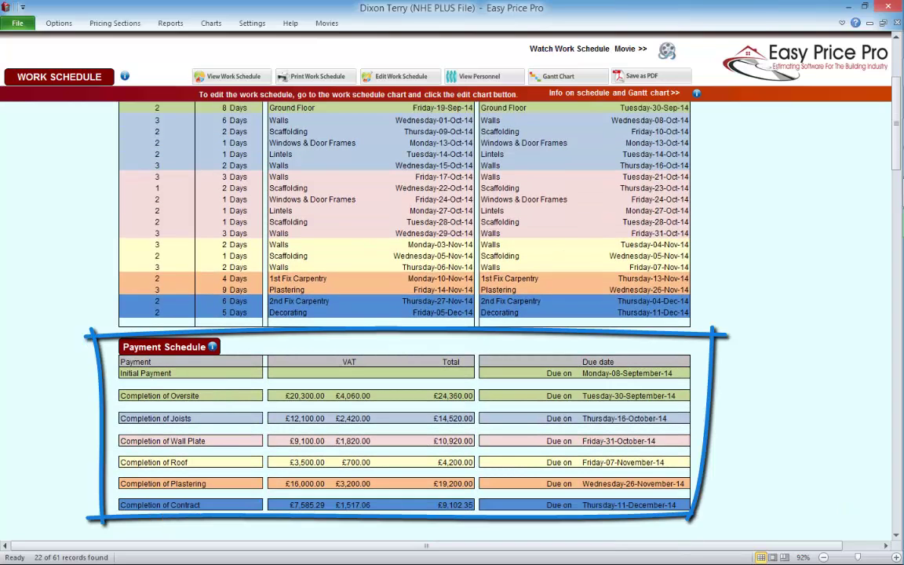
pyautogui.scroll(4, 404, 314)
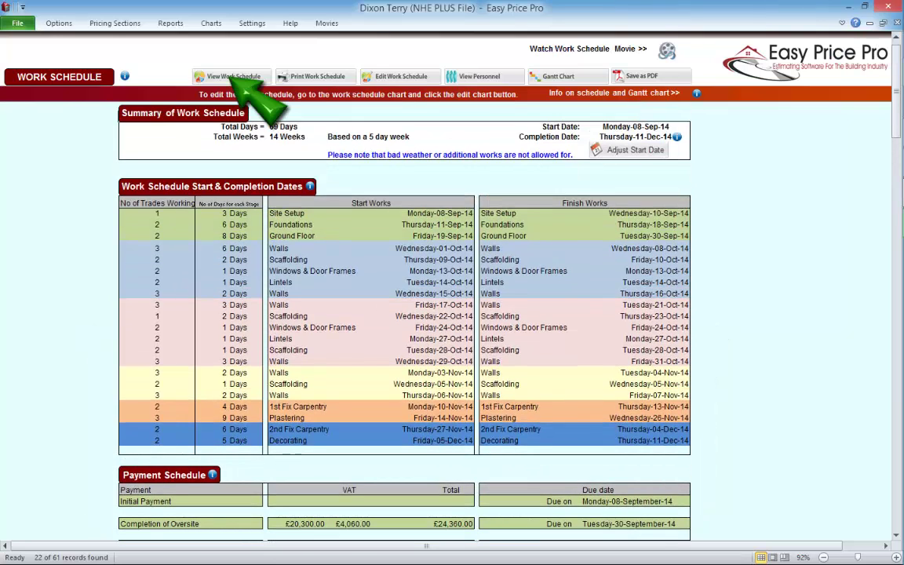
pyautogui.click(233, 76)
pyautogui.scroll(-5, 404, 314)
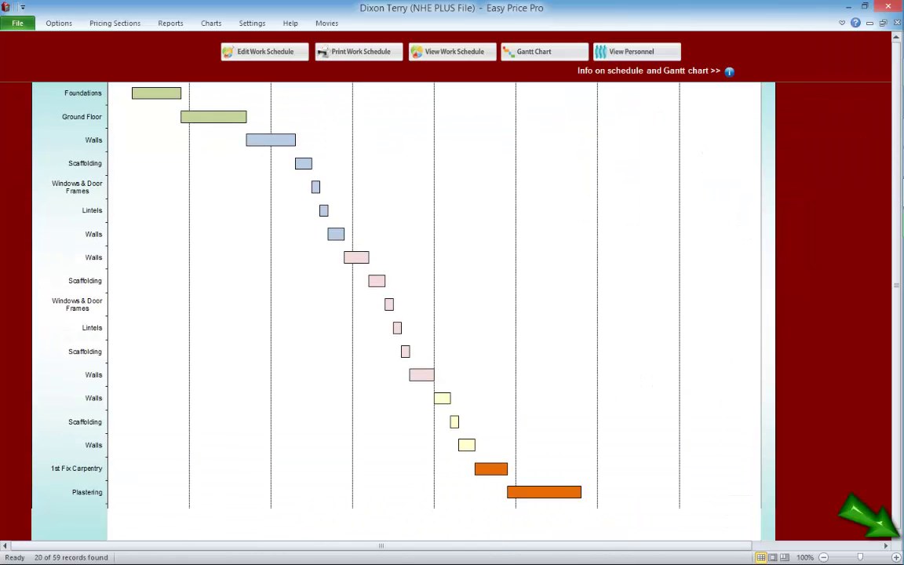
pyautogui.scroll(5, 404, 314)
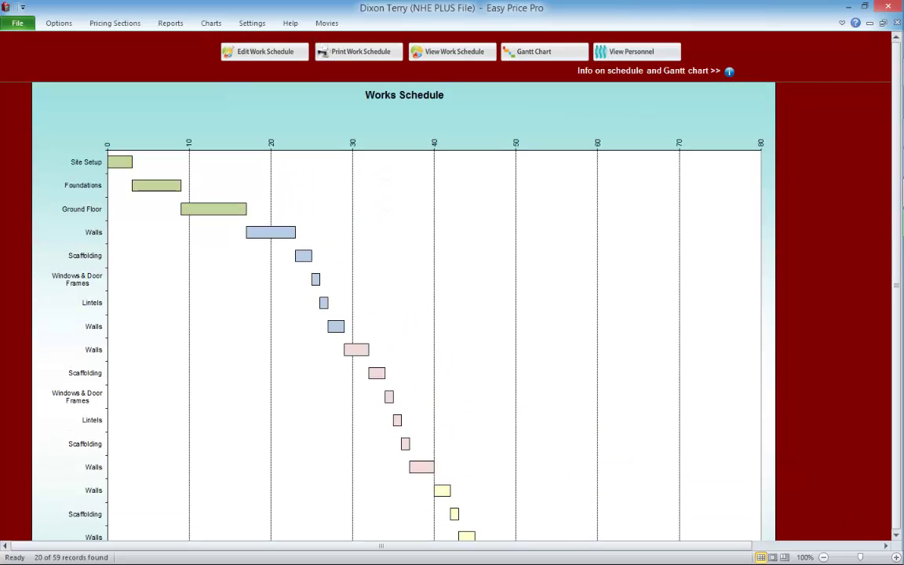
pyautogui.click(454, 52)
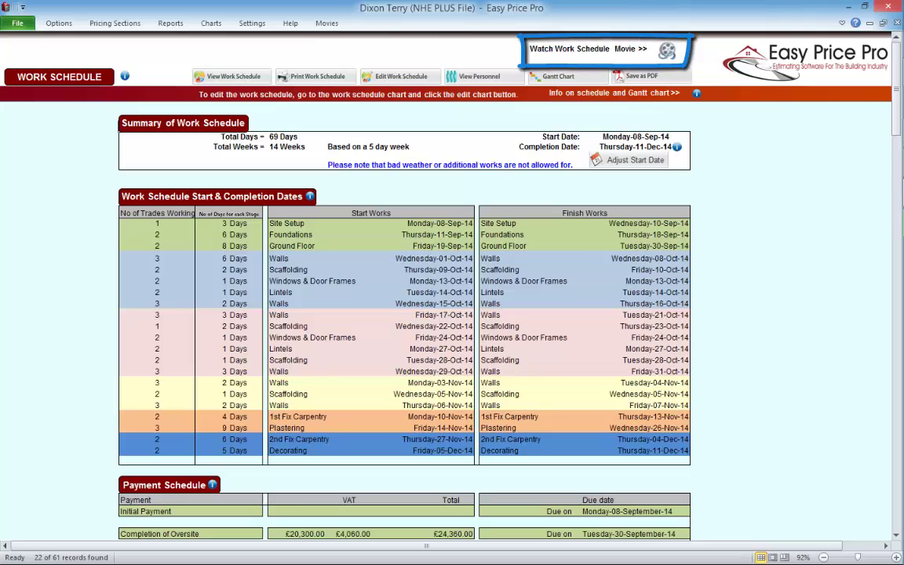
# Step: View the Retention report, and open the Quote report, accepting the re-write of the written quote with the estimate changes
pyautogui.click(170, 23)
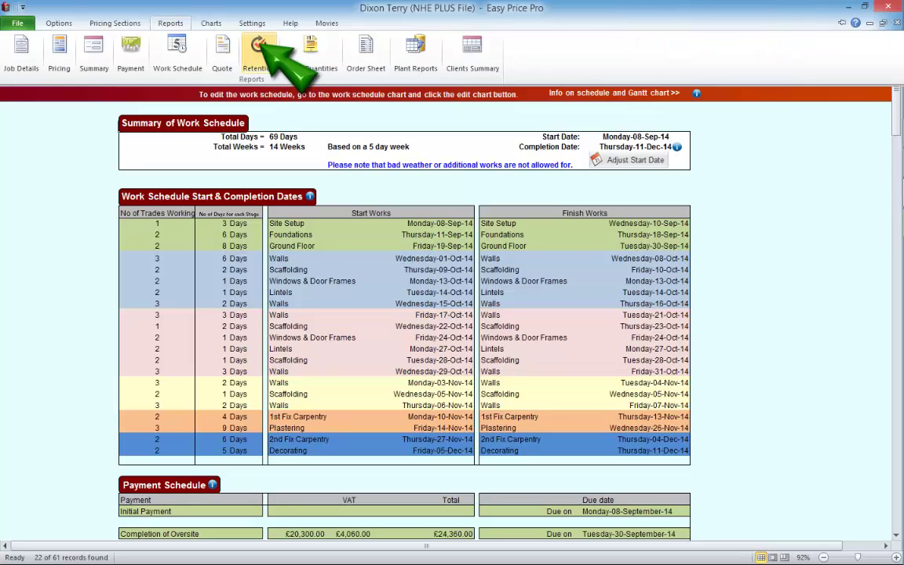
pyautogui.click(259, 51)
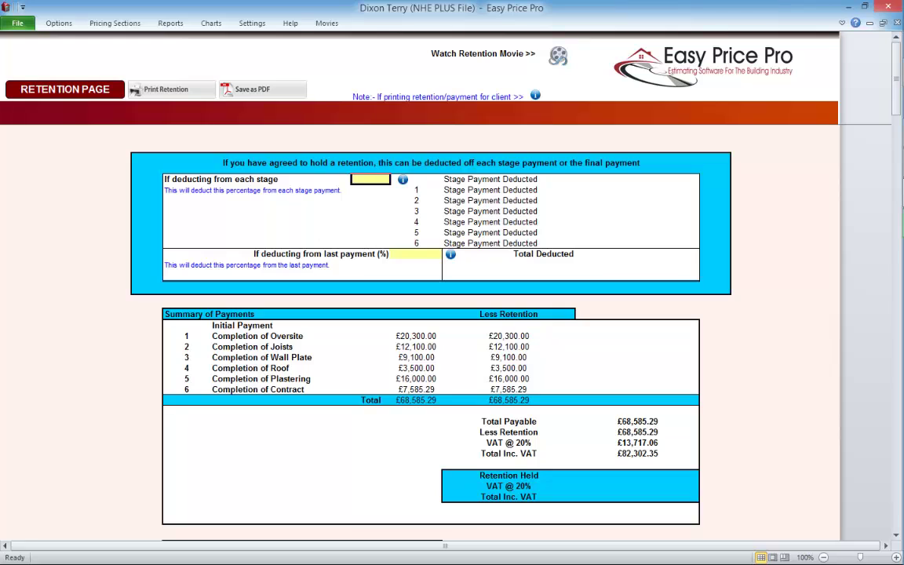
pyautogui.click(170, 22)
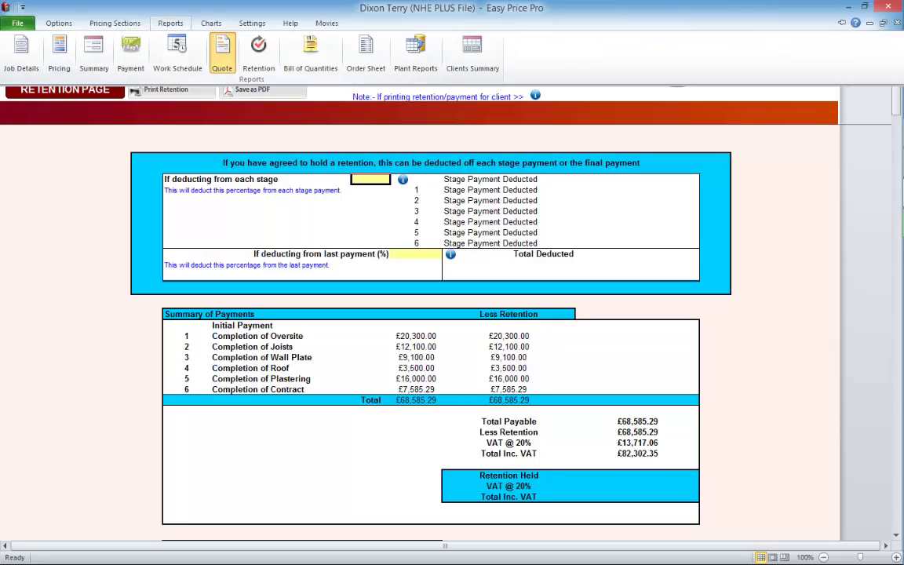
pyautogui.click(222, 51)
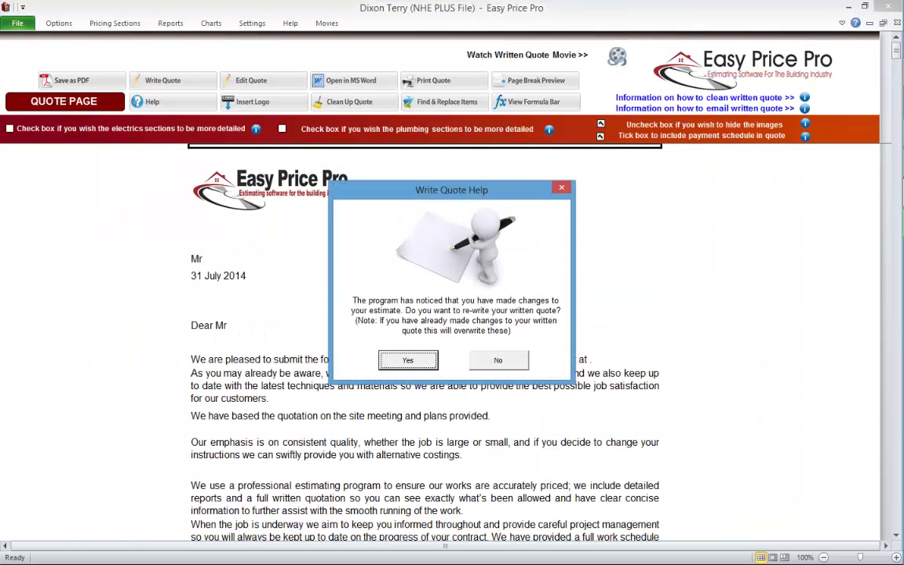
pyautogui.click(408, 360)
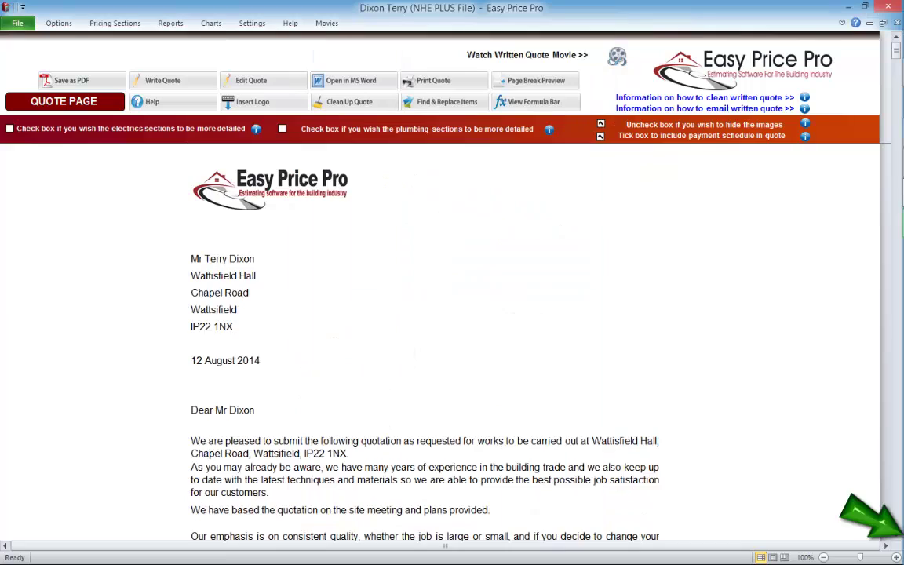
# Step: Read through the written quote from the cover letter to the Site Setup and Foundations sections, and return to its beginning
pyautogui.click(896, 535)
pyautogui.click(895, 535)
pyautogui.click(896, 535)
pyautogui.scroll(-8, 423, 330)
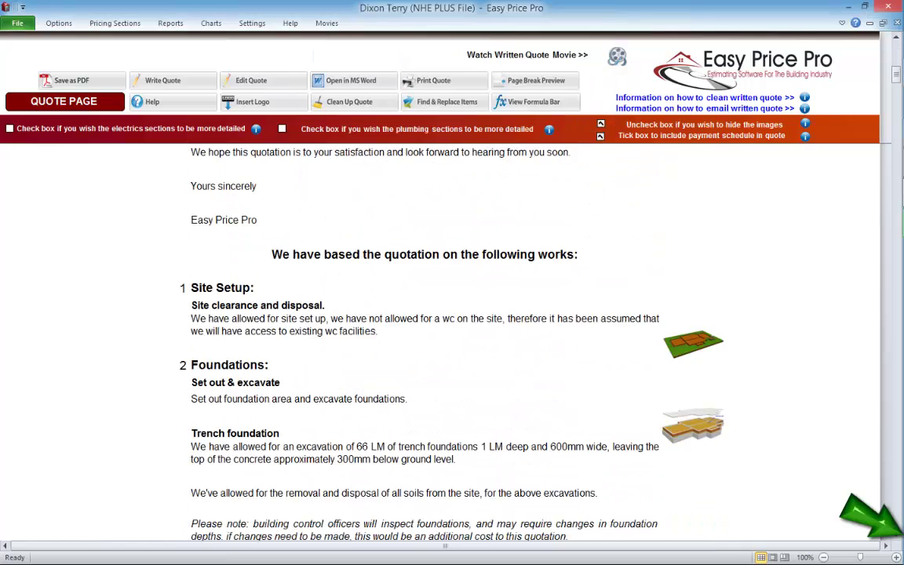
pyautogui.click(170, 22)
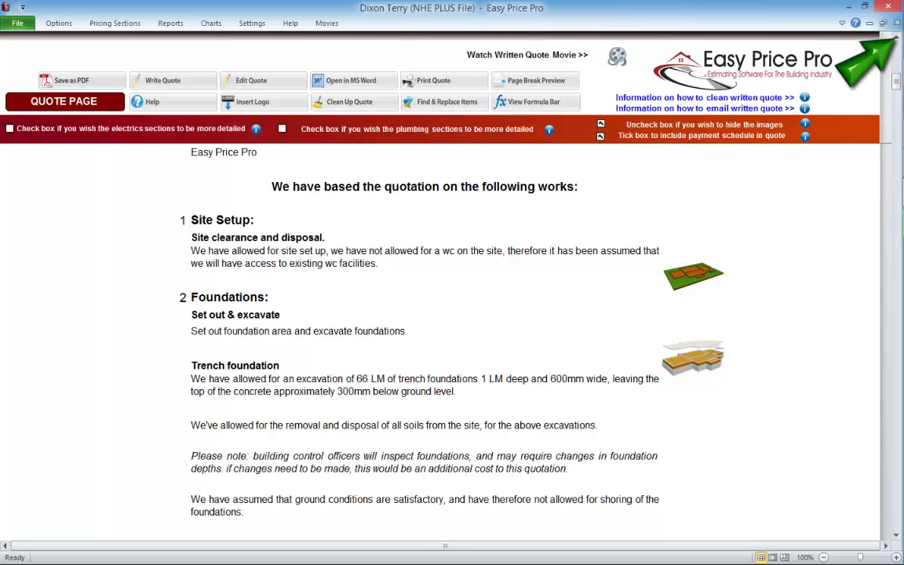
pyautogui.scroll(13, 439, 337)
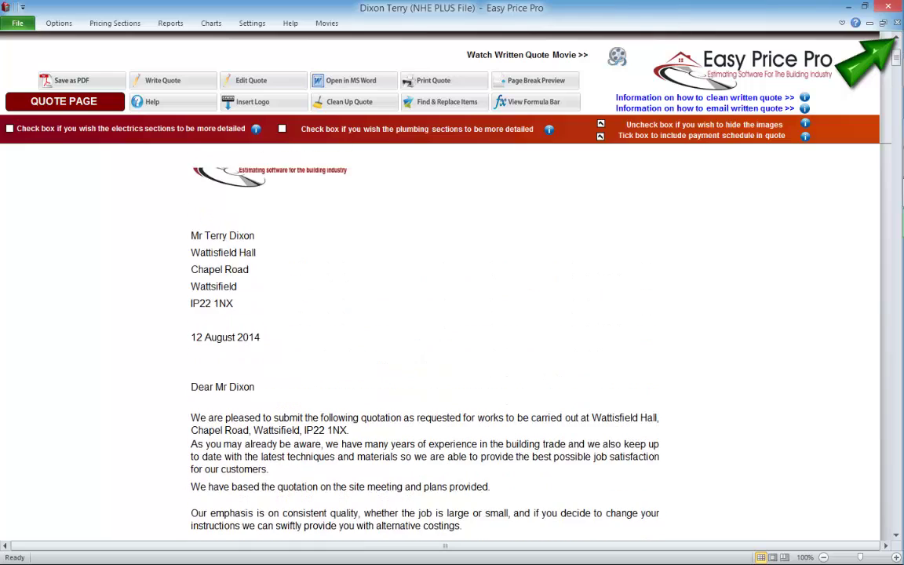
pyautogui.scroll(1, 439, 337)
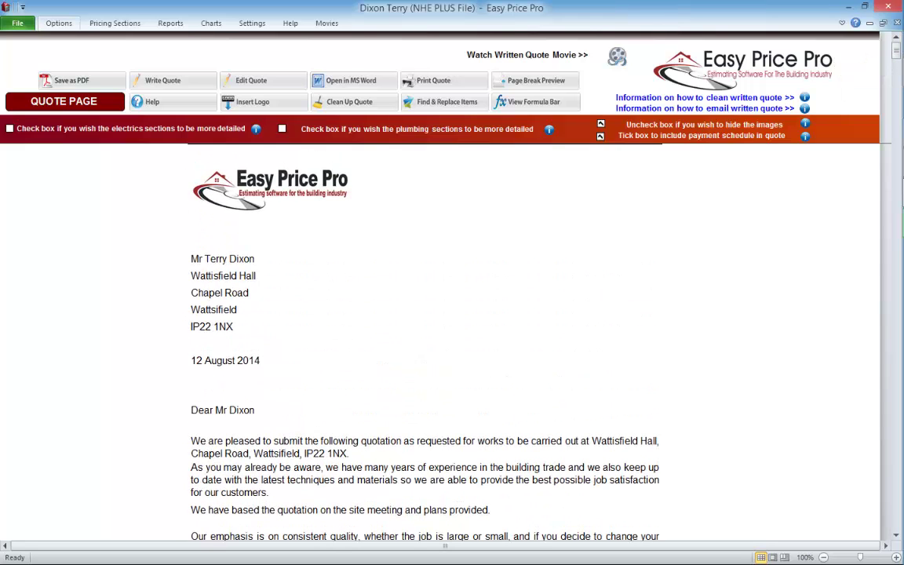
# Step: Save the estimate, and close both the file and the program
pyautogui.click(59, 24)
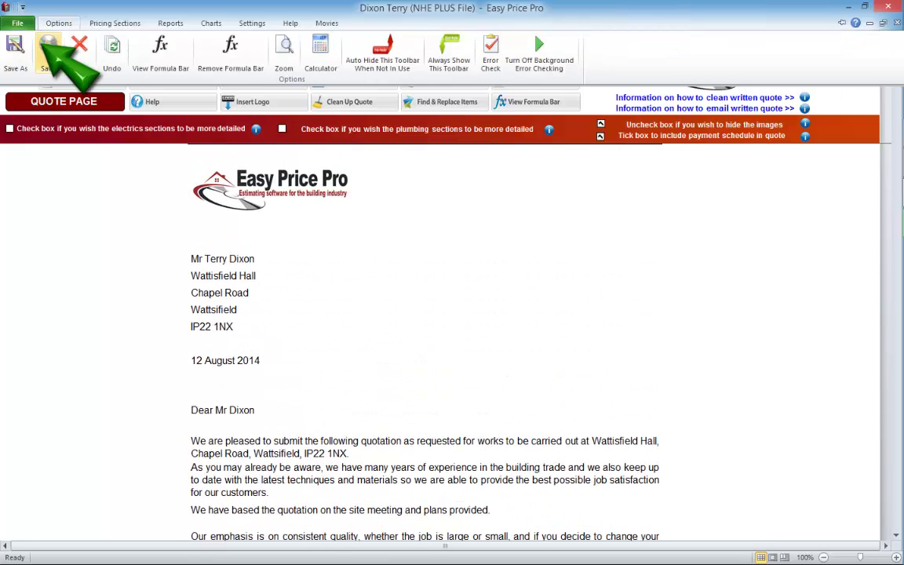
pyautogui.click(48, 53)
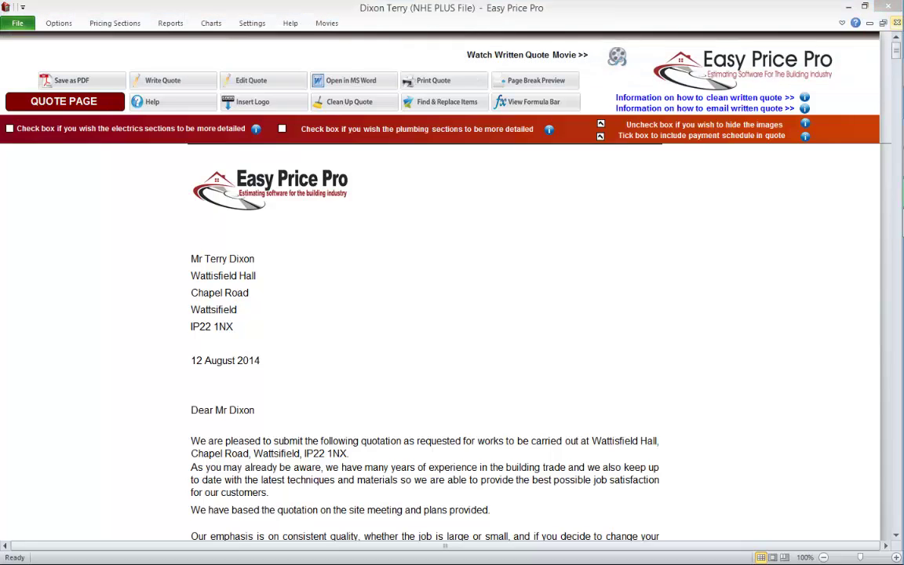
pyautogui.click(897, 22)
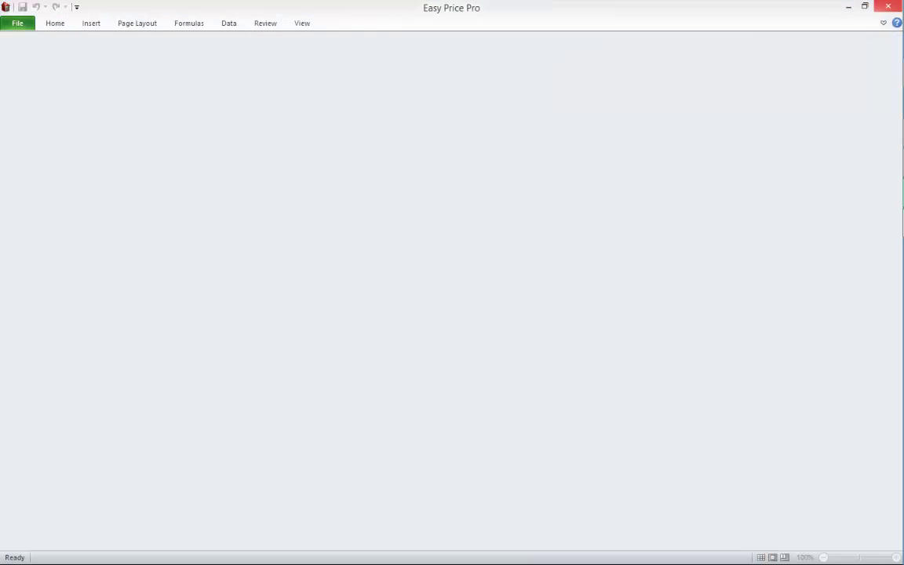
pyautogui.click(887, 6)
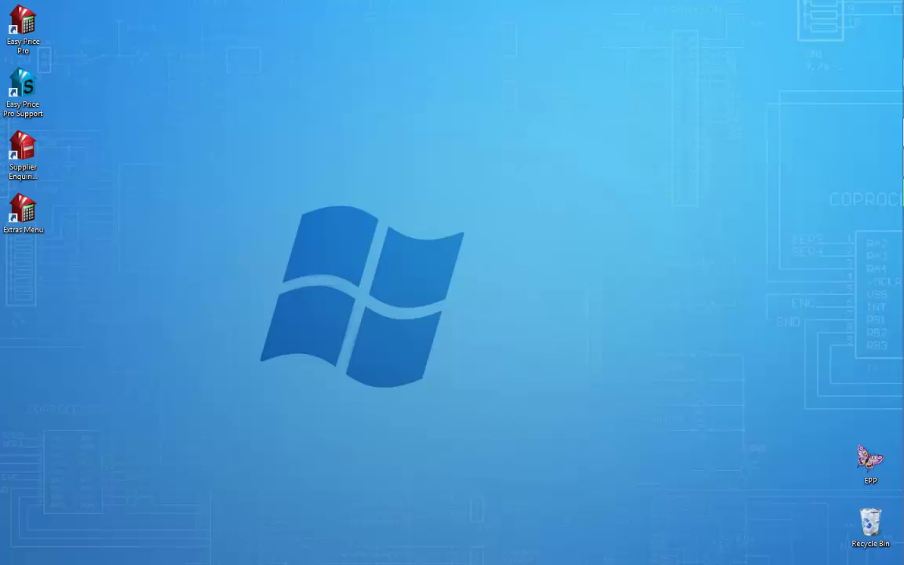
# Step: Start Easy Price Pro from the desktop and open the client's saved existing estimate under New Houses and Extensions
pyautogui.doubleClick(23, 22)
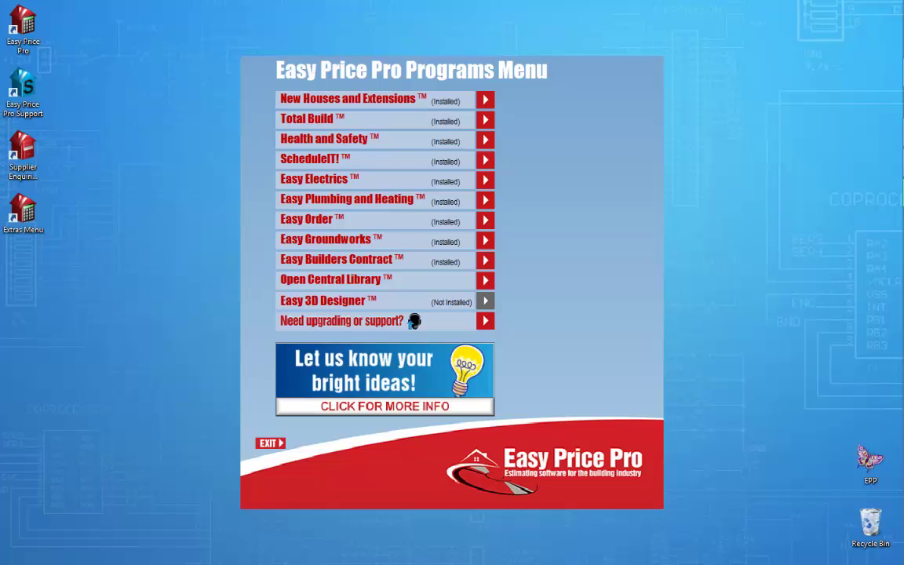
pyautogui.click(484, 99)
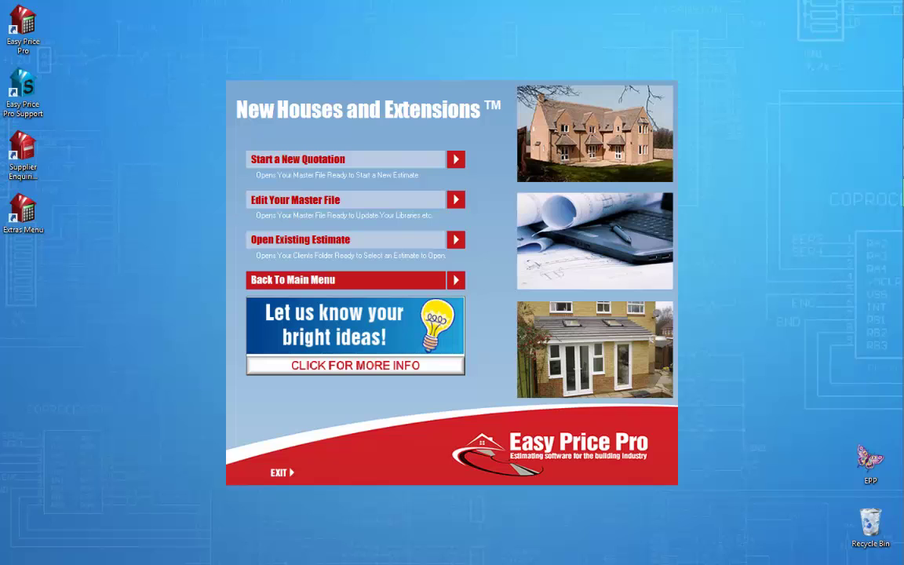
pyautogui.click(457, 238)
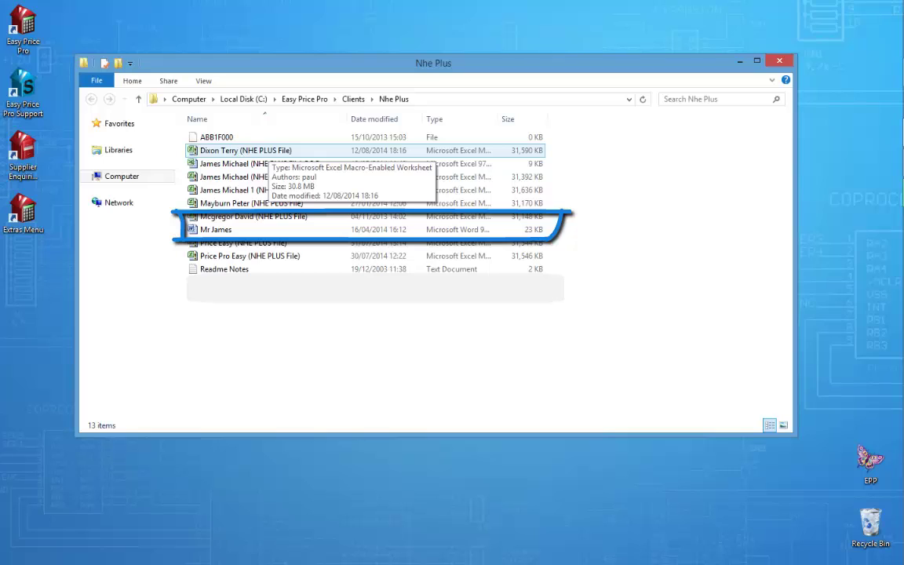
pyautogui.doubleClick(259, 150)
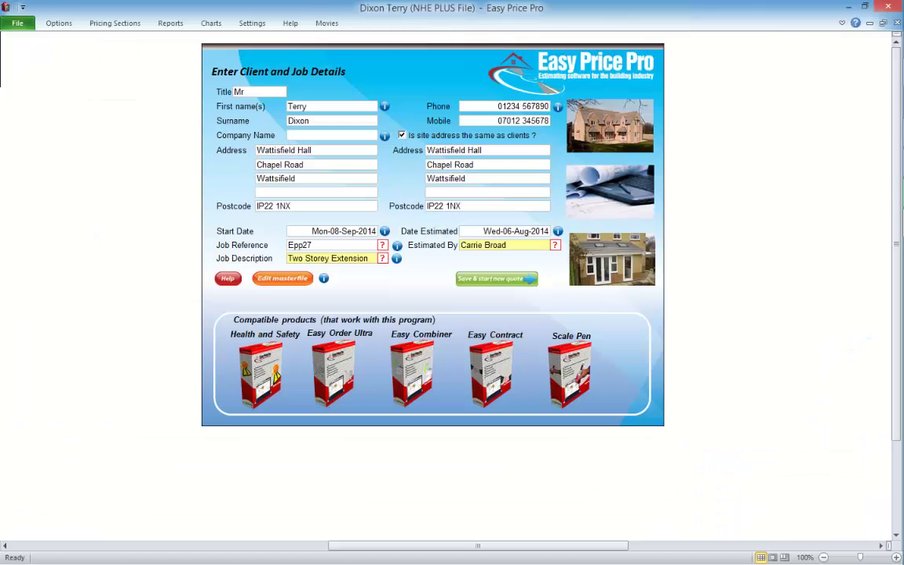
# Step: Check the reopened estimate by viewing its Pricing sheet and Summary report instead of starting a new quote
pyautogui.click(259, 92)
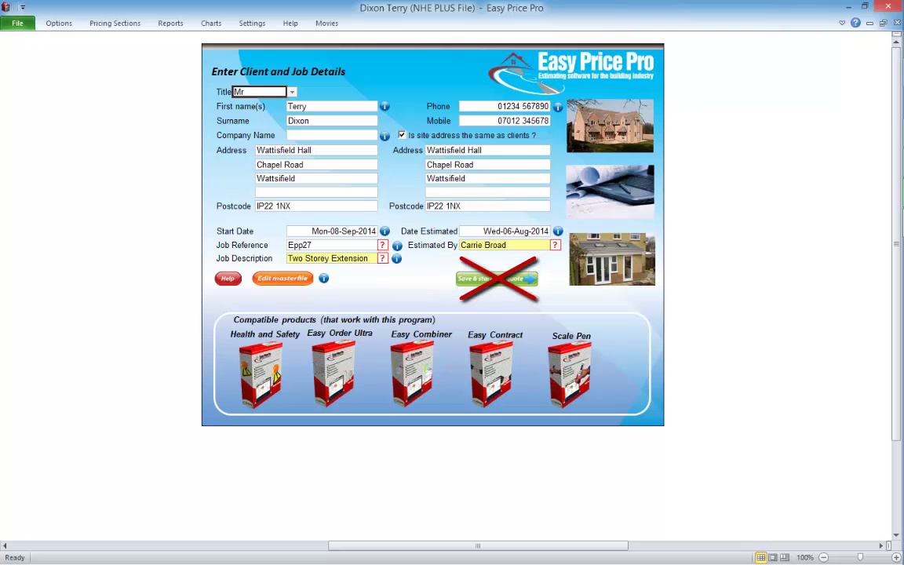
pyautogui.click(169, 24)
pyautogui.click(59, 48)
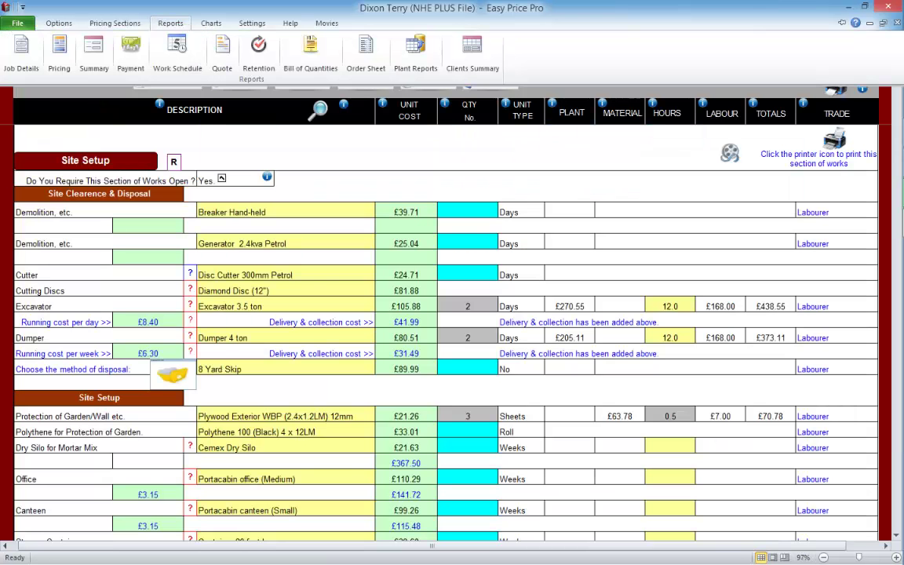
pyautogui.click(93, 48)
# Step: Close the estimate, saving its changes, and exit the program
pyautogui.hotkey('alt', 'F4')
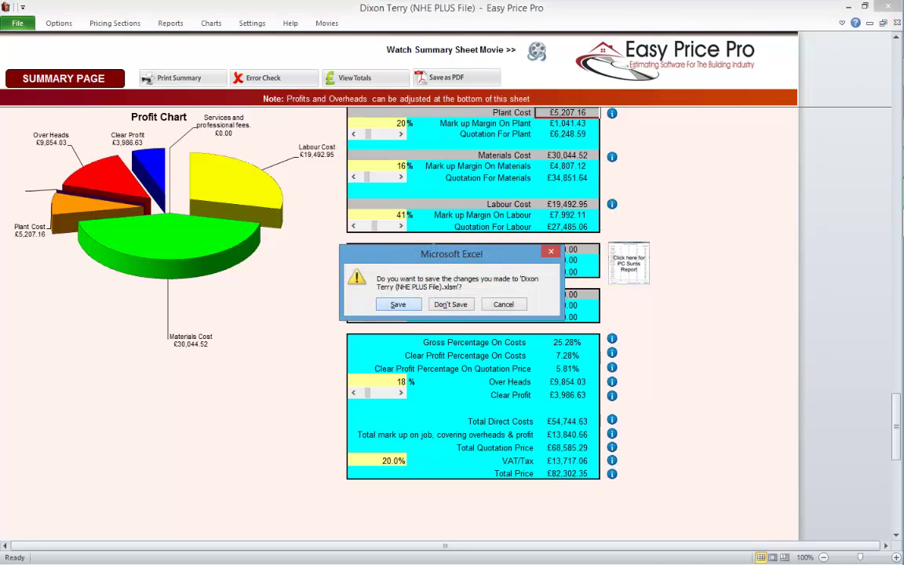
pyautogui.click(399, 304)
pyautogui.click(888, 6)
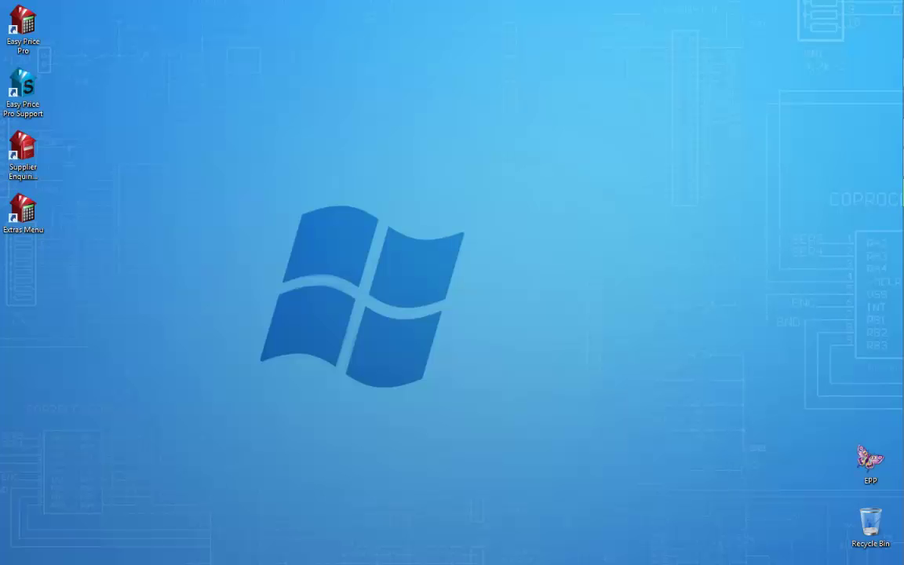